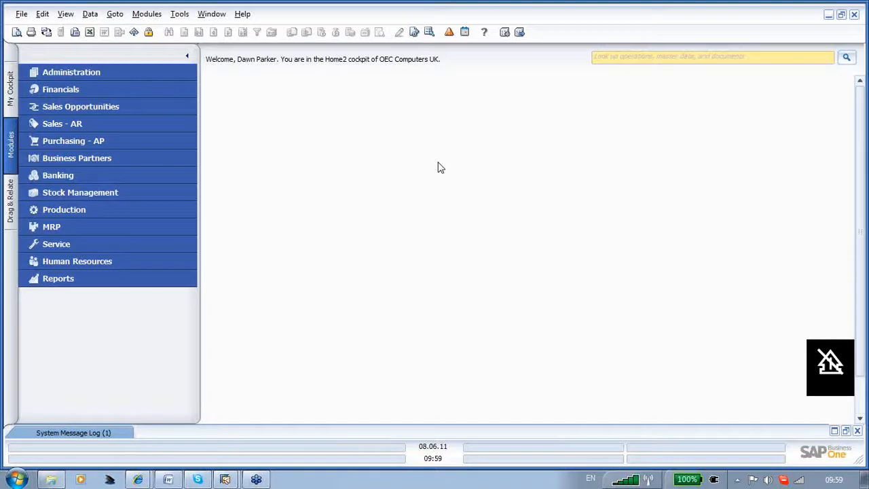
Step: Open the Exchange Rates and Indexes window and look through the DKK rates for 9 to 12 June 2011
click(72, 72)
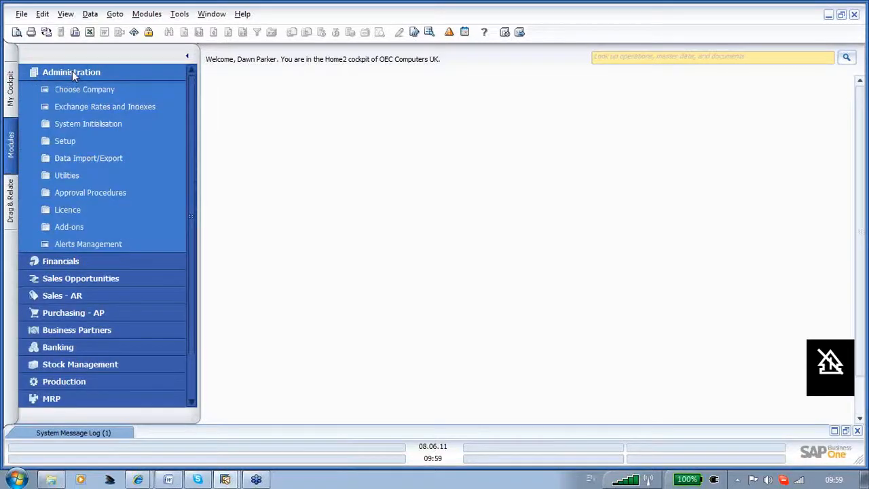
click(73, 107)
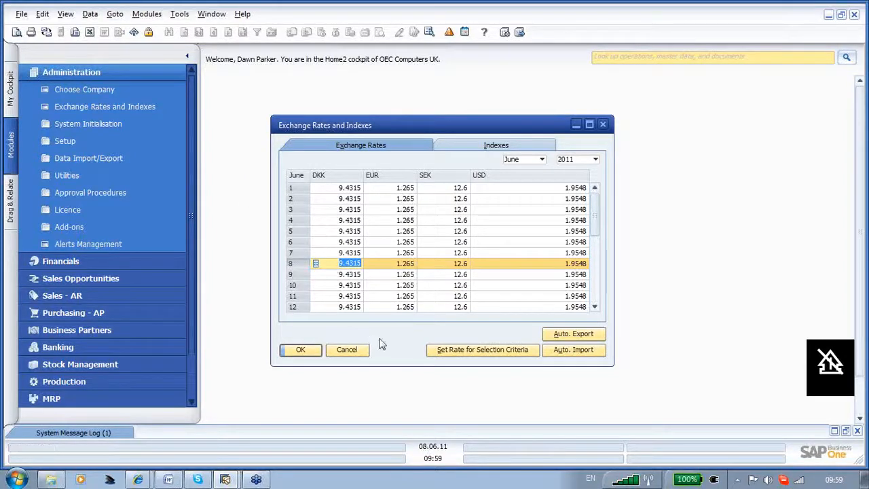
click(333, 308)
click(334, 296)
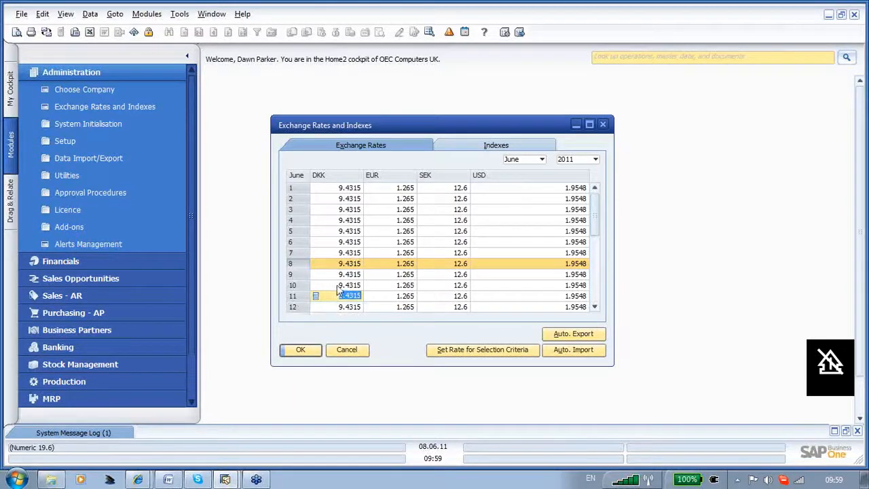
click(340, 285)
click(341, 275)
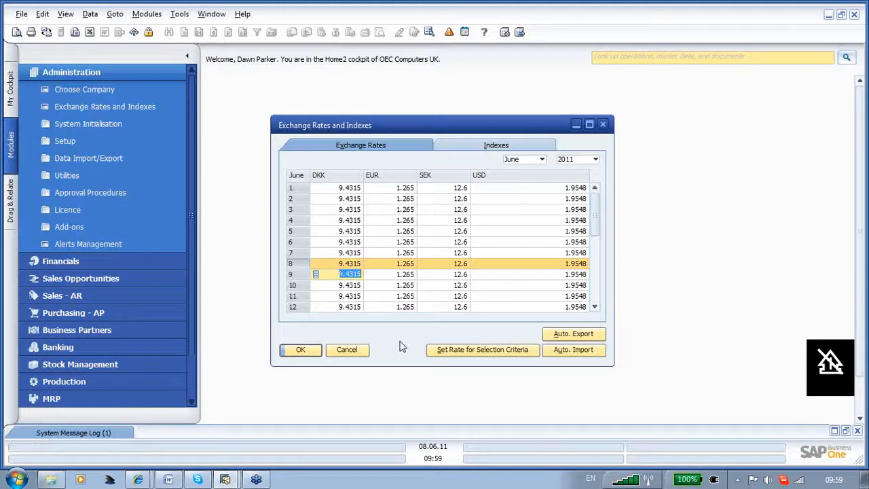
Step: Set the Euro rate to 1.12 for every day from 01.06.11 to 30.06.11 and save the updated rates
click(477, 349)
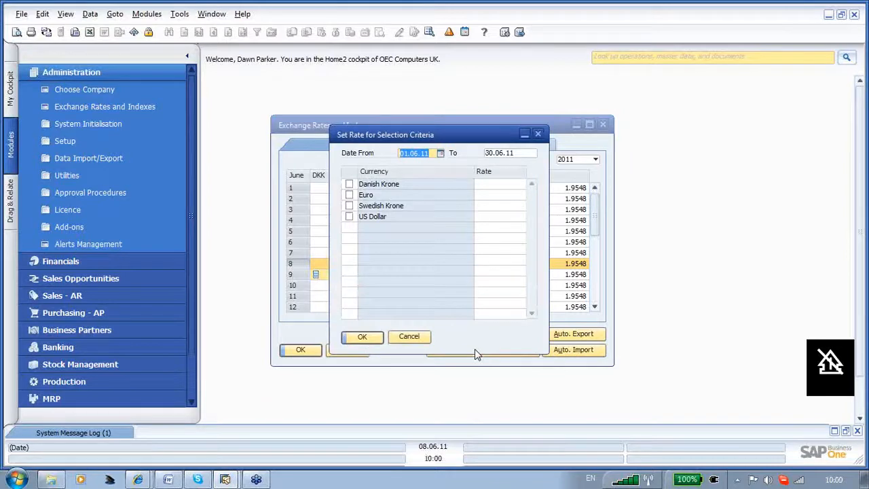
click(349, 194)
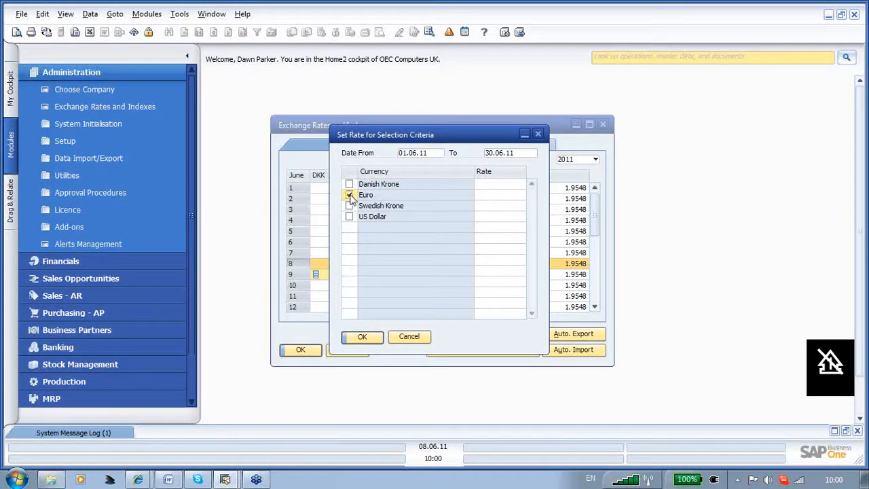
click(486, 197)
text(1)
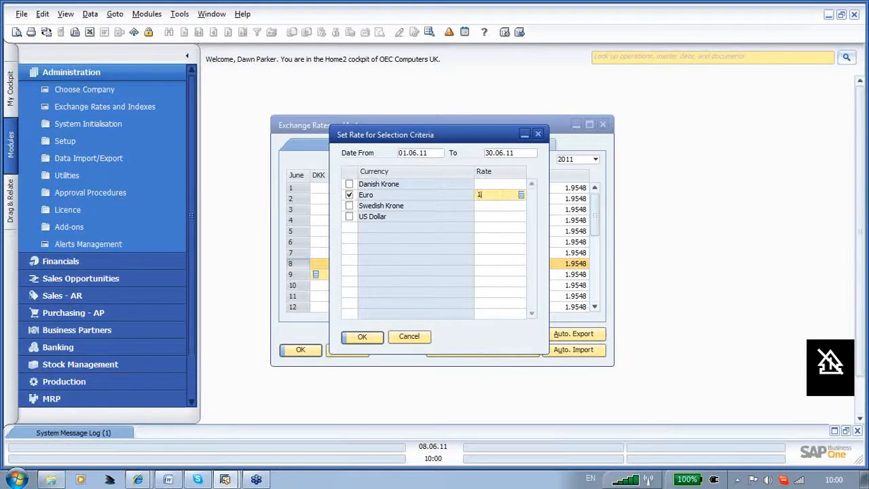
text(.12)
click(369, 339)
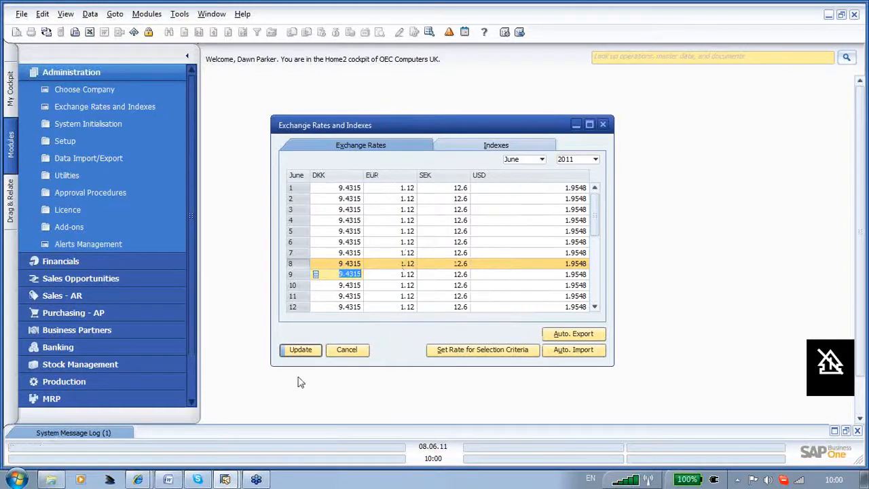
click(302, 350)
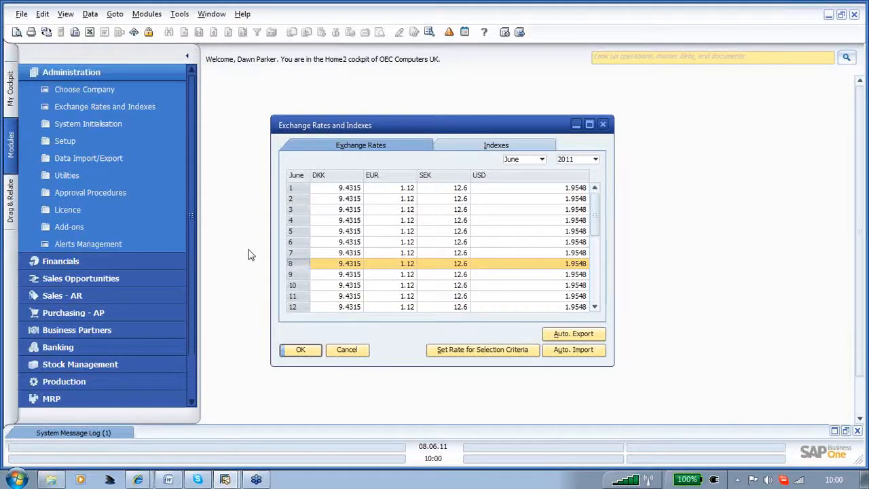
Step: In General Settings, try enabling the exchange rates table to open at the beginning of each session, and discard the change
click(77, 124)
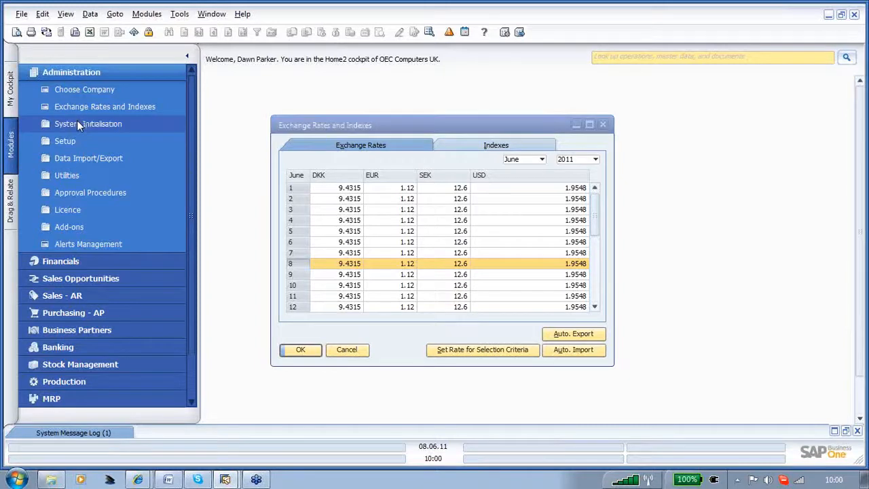
click(77, 120)
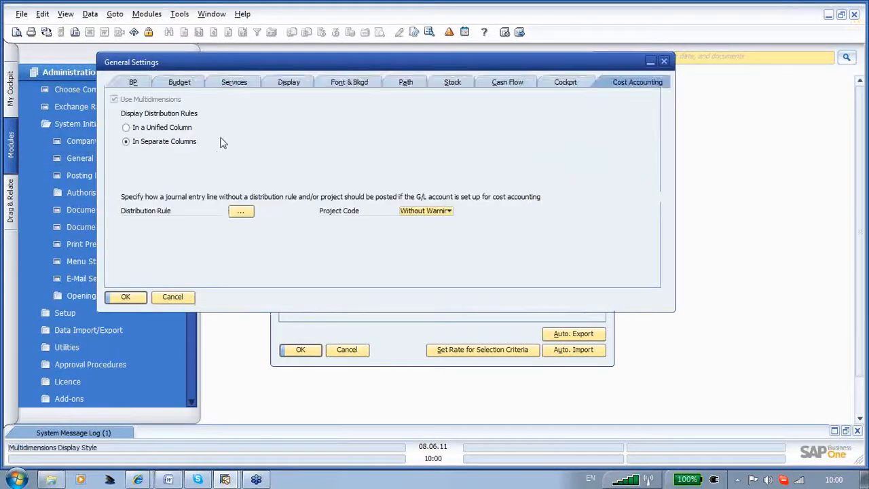
click(243, 82)
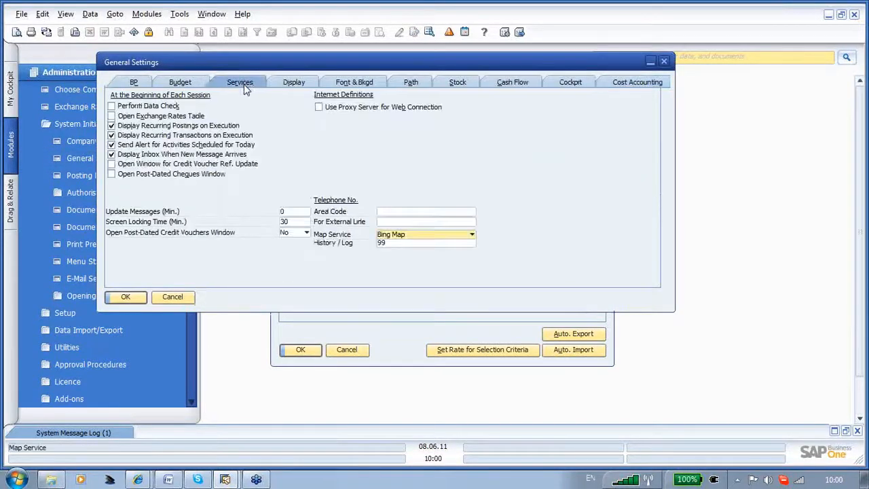
click(111, 116)
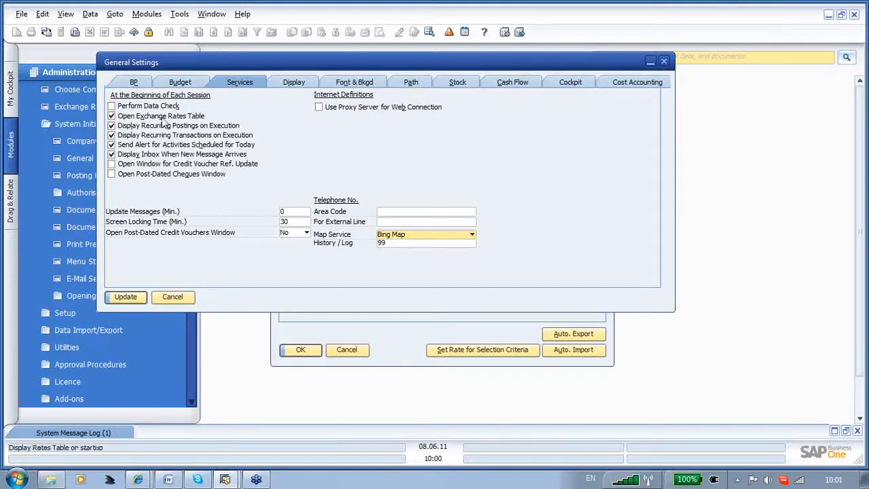
click(177, 298)
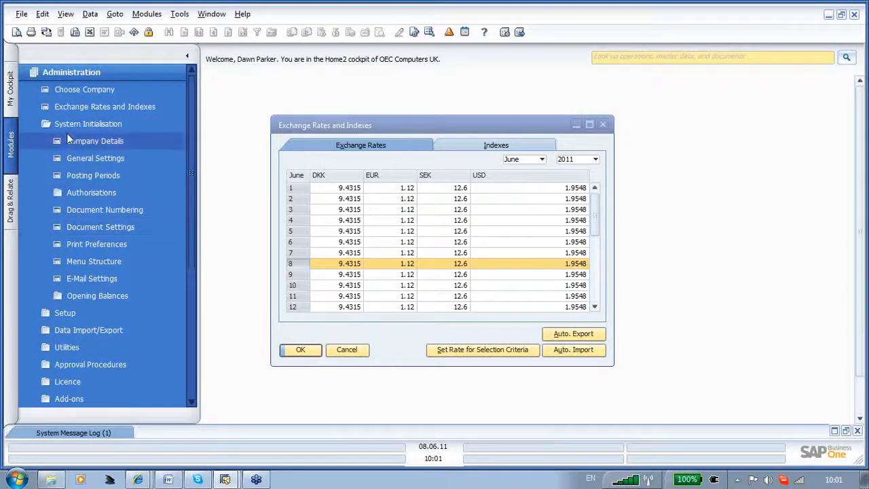
Step: Review the currencies defined in the Financials setup and close the list without changes
click(86, 311)
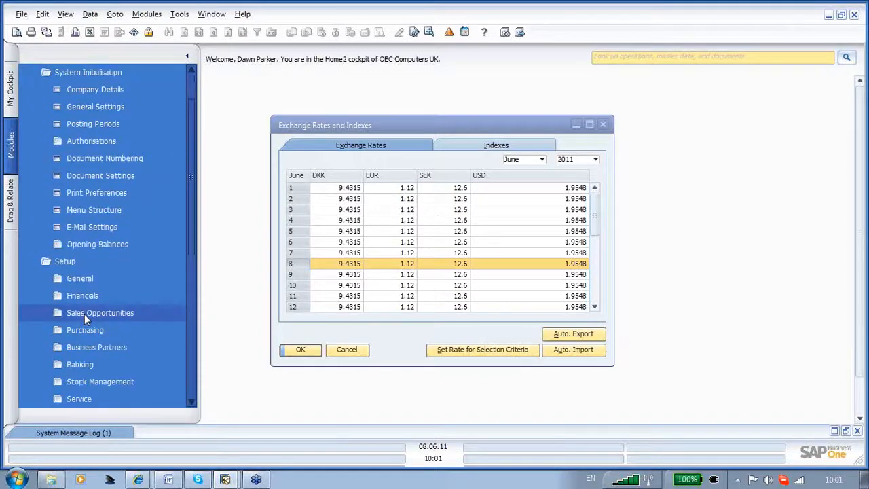
click(87, 294)
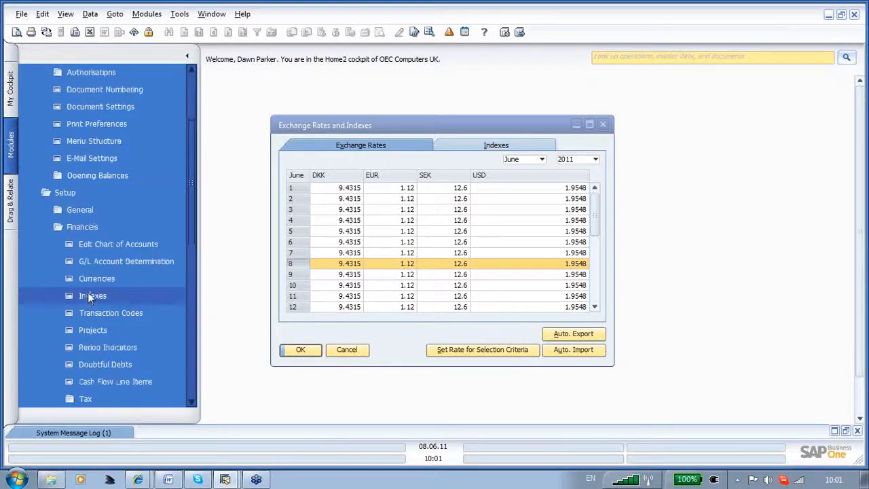
click(92, 279)
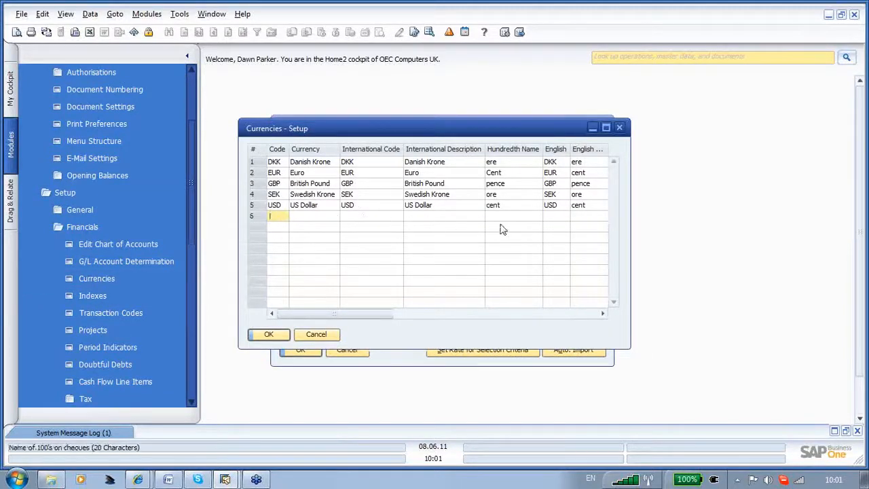
click(316, 334)
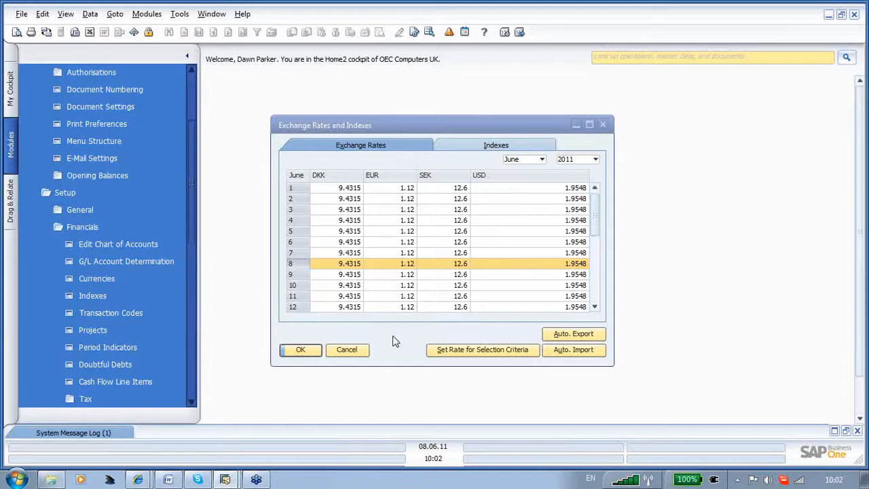
Step: Export the exchange rates for all days from 1 to 30 June to the common table
click(557, 336)
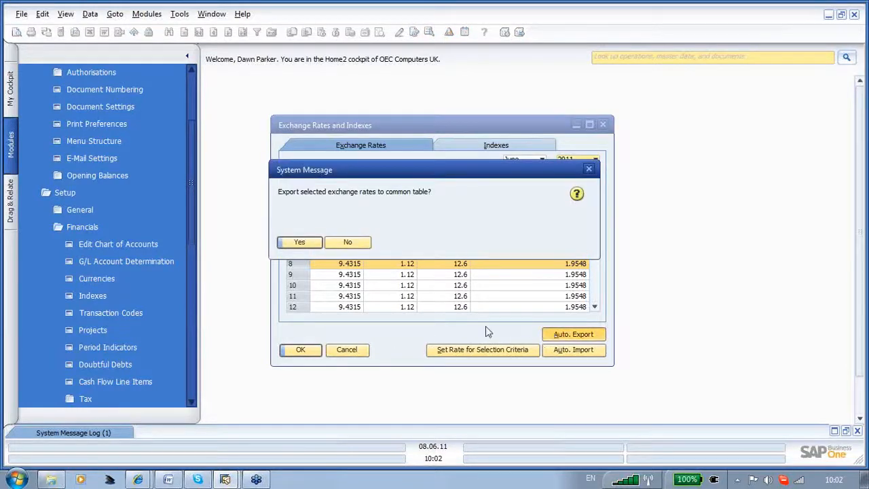
click(348, 243)
click(294, 188)
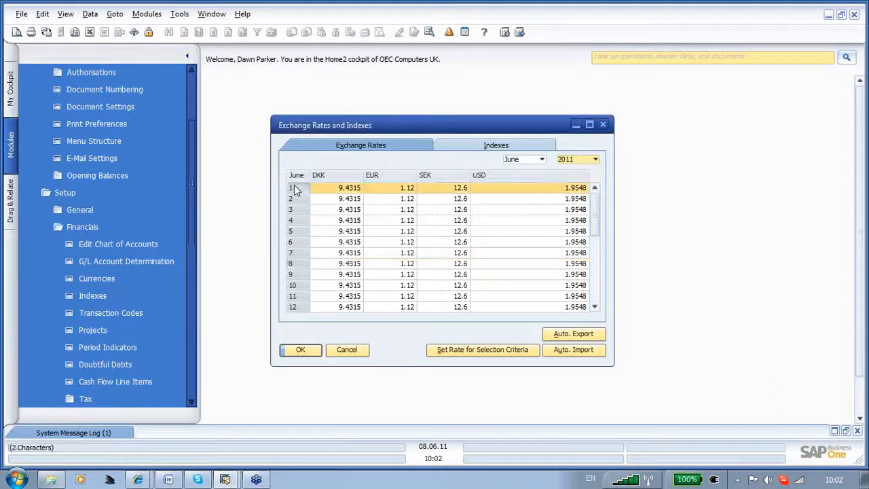
drag(598, 218, 601, 316)
shift+click(293, 307)
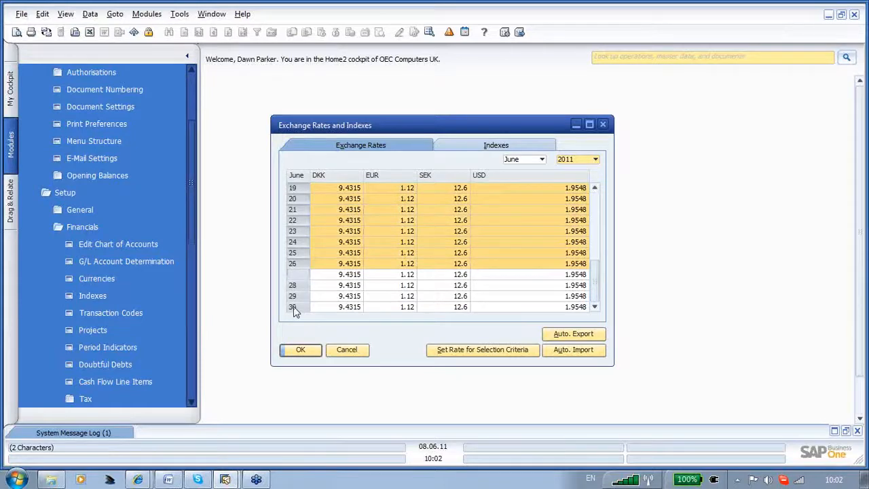
click(584, 334)
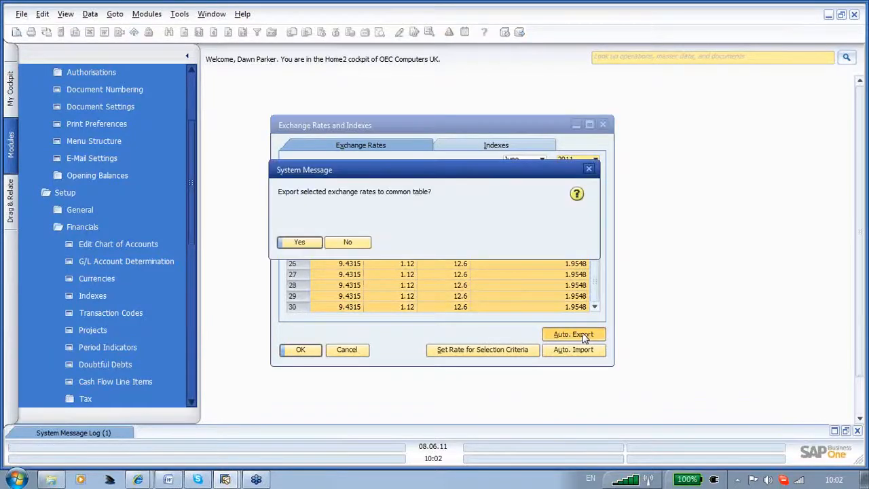
click(295, 243)
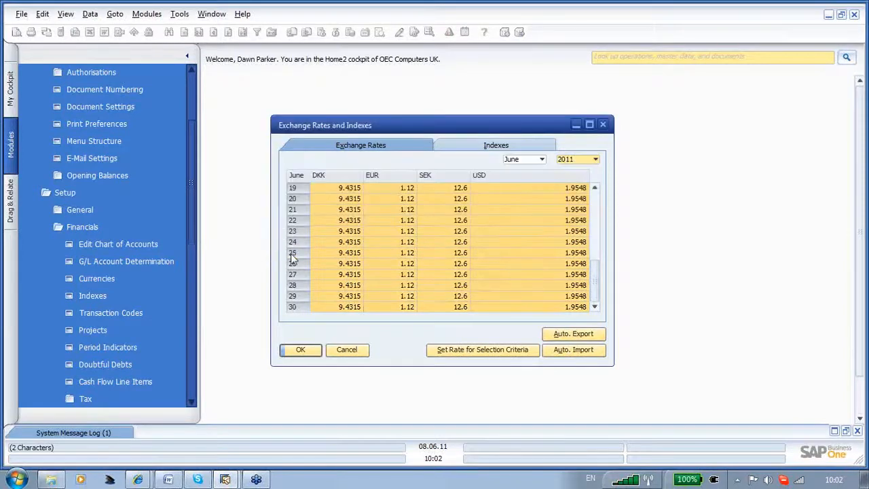
Step: Switch to the World of Office company and open its Exchange Rates and Indexes window
mouse_move(227, 479)
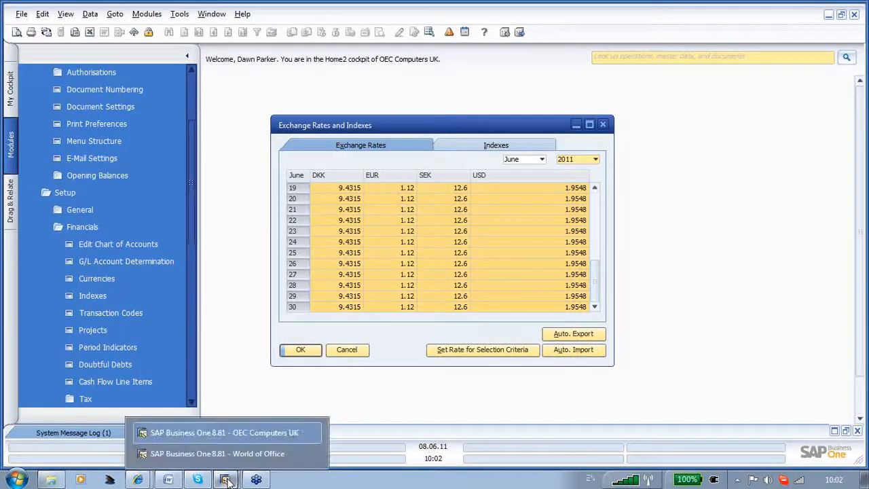
click(236, 458)
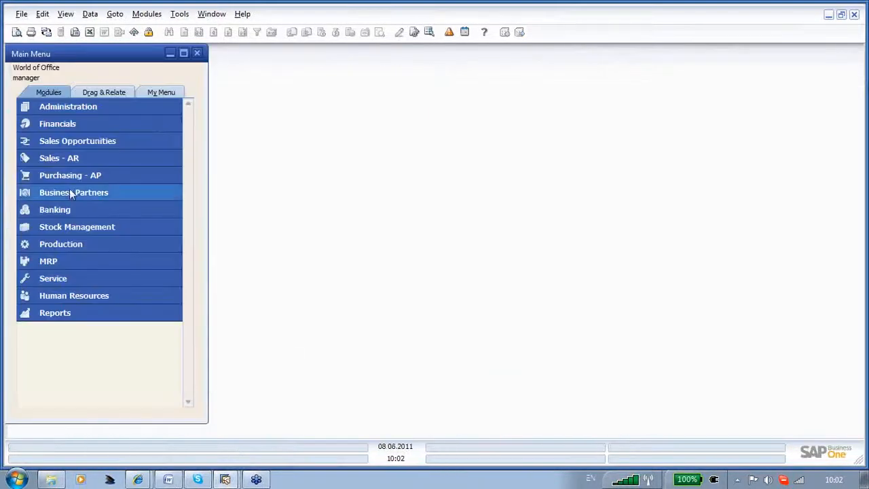
click(43, 108)
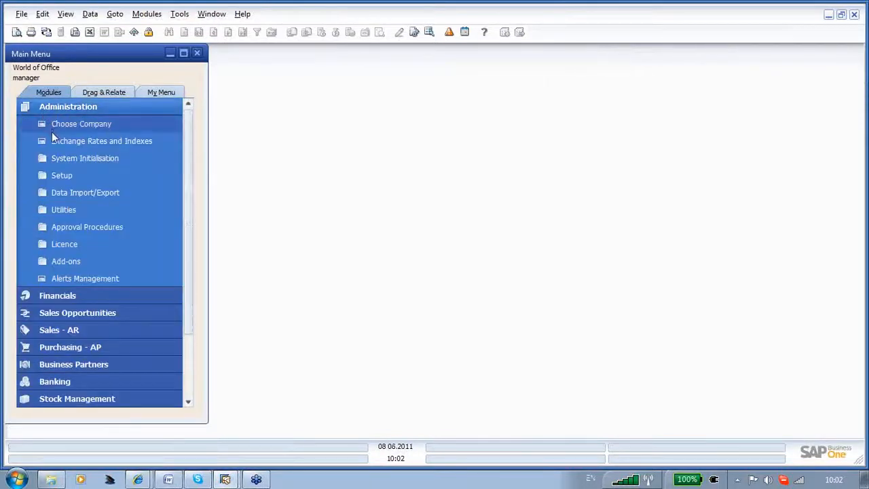
click(52, 141)
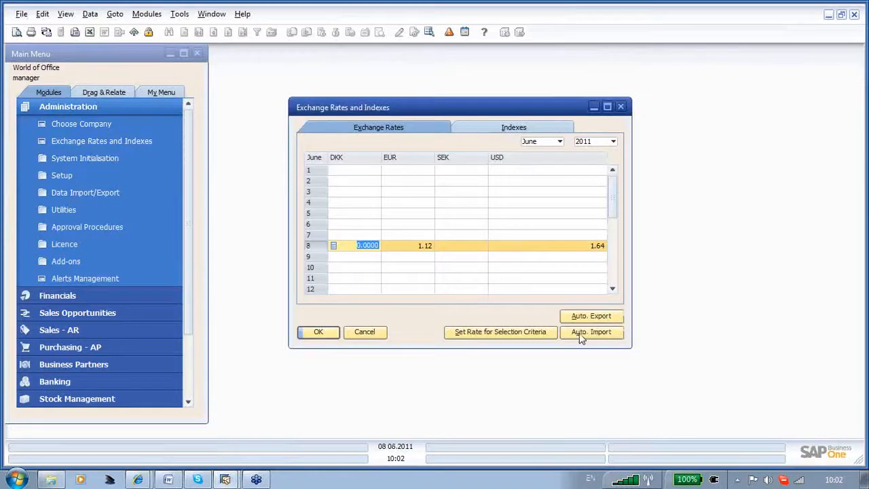
Step: Import the exchange rates for 1 to 30 June, save them, and close the exchange rates window
click(314, 170)
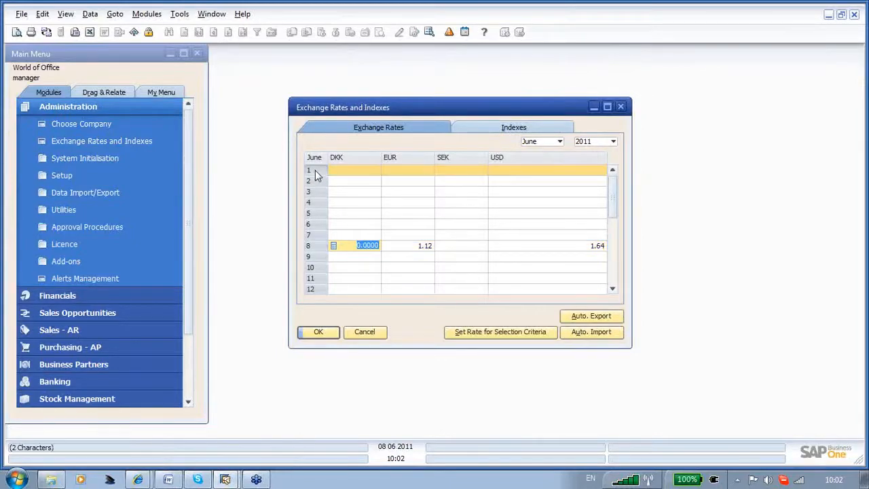
drag(616, 197, 620, 291)
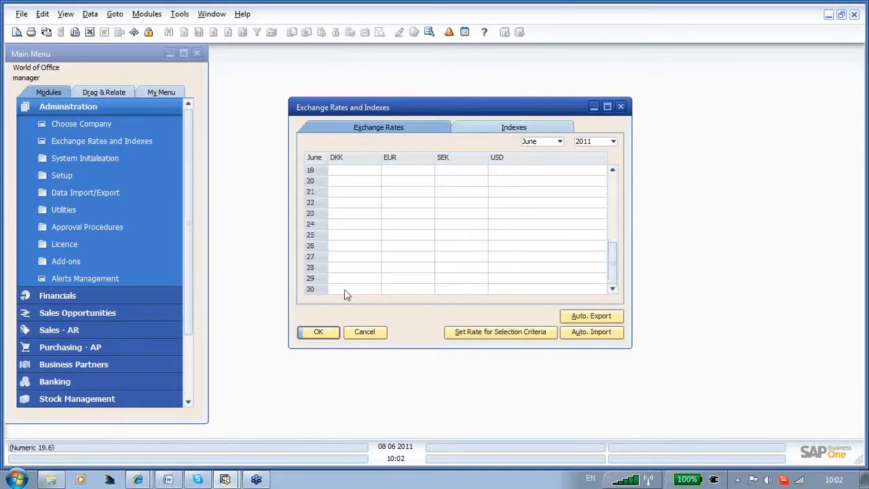
shift+click(313, 290)
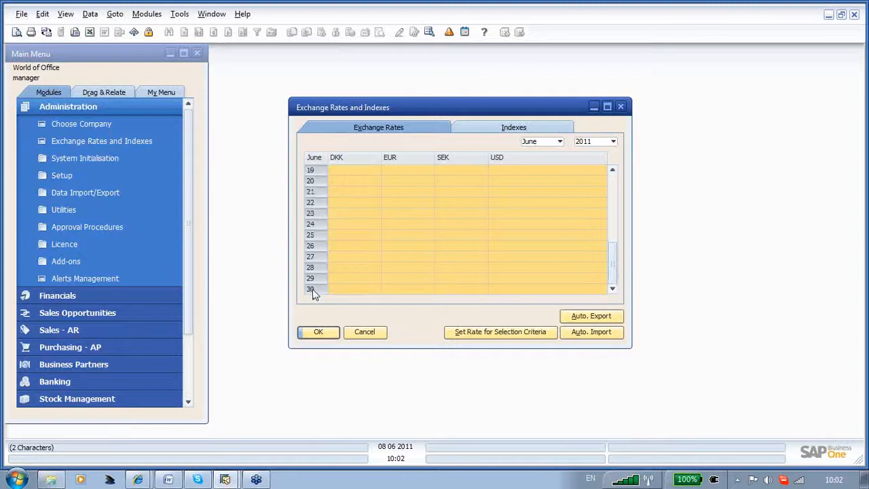
click(581, 332)
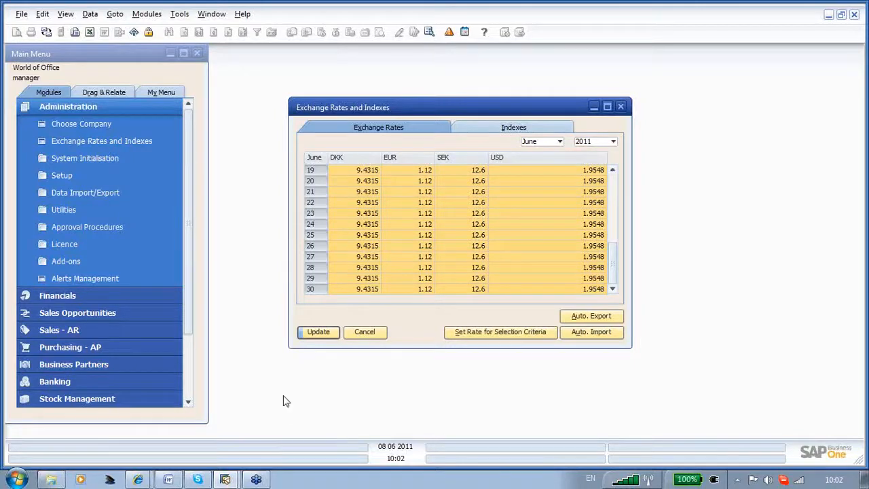
click(316, 333)
click(364, 332)
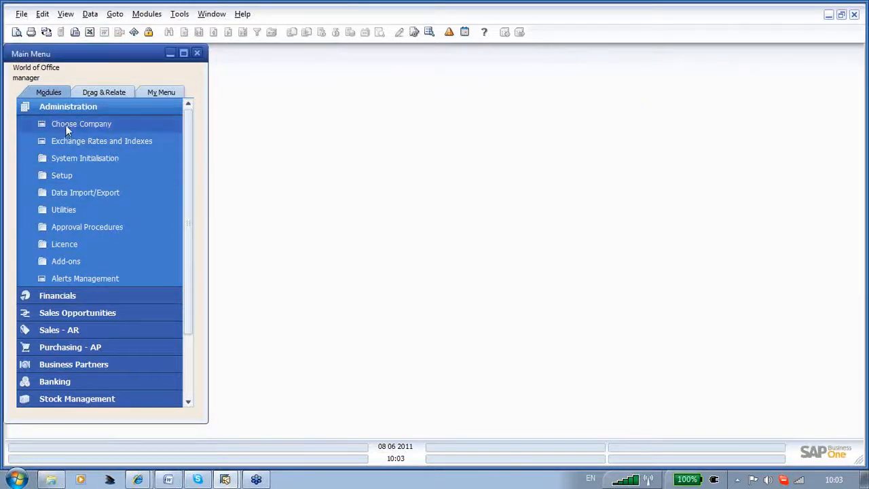
Step: Review the Default Account Currency options in Company Details under Basic Initialisation, and close the window without changes
click(72, 162)
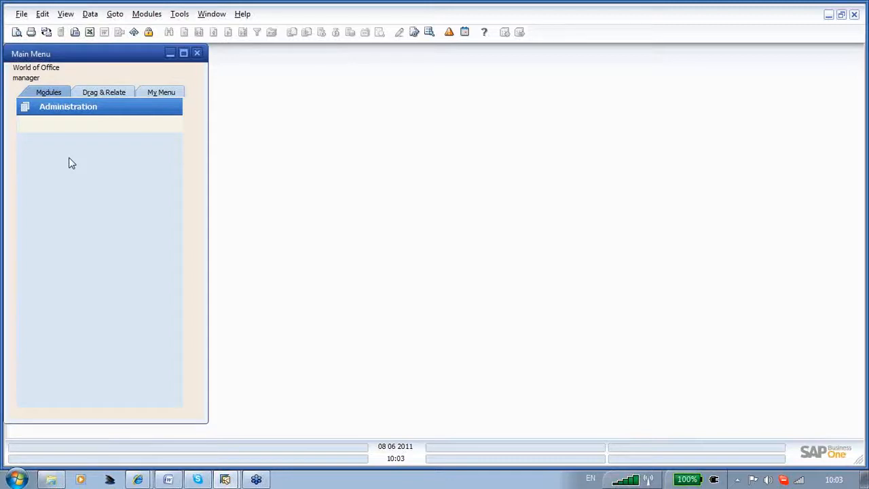
click(71, 175)
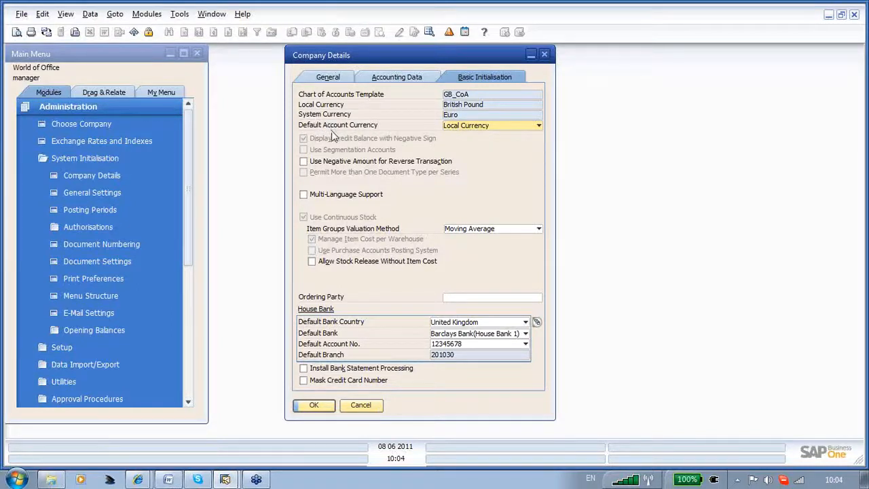
click(502, 128)
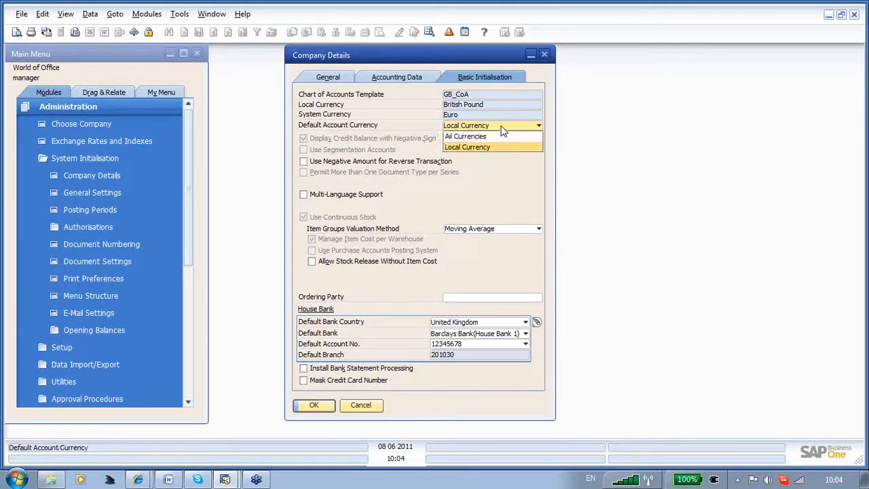
click(505, 181)
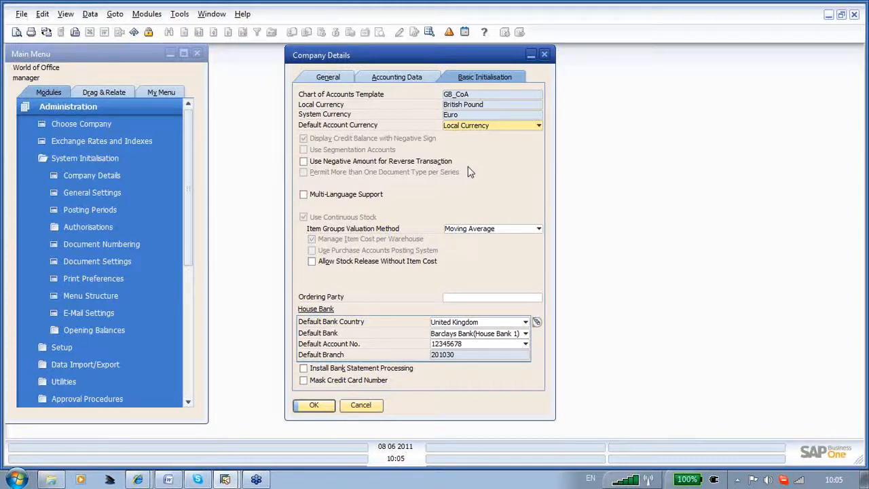
click(354, 405)
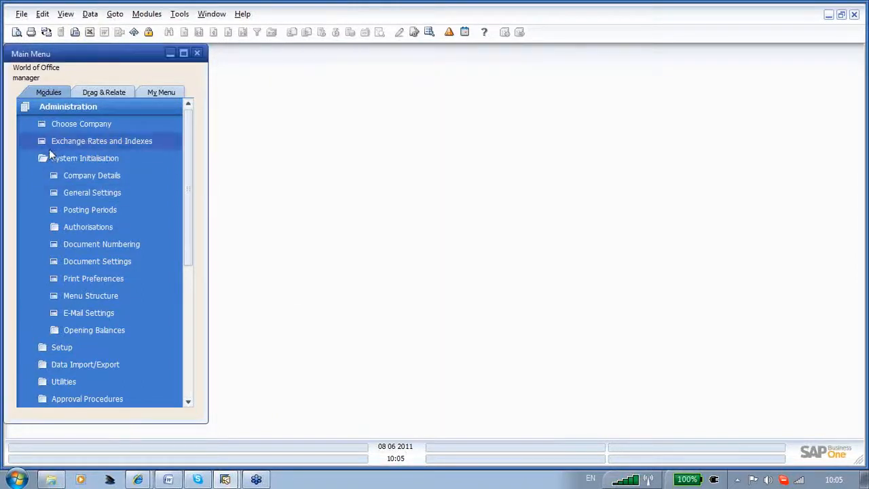
Step: Find business partner USD1 in Business Partner Master Data and examine its currency options
click(50, 106)
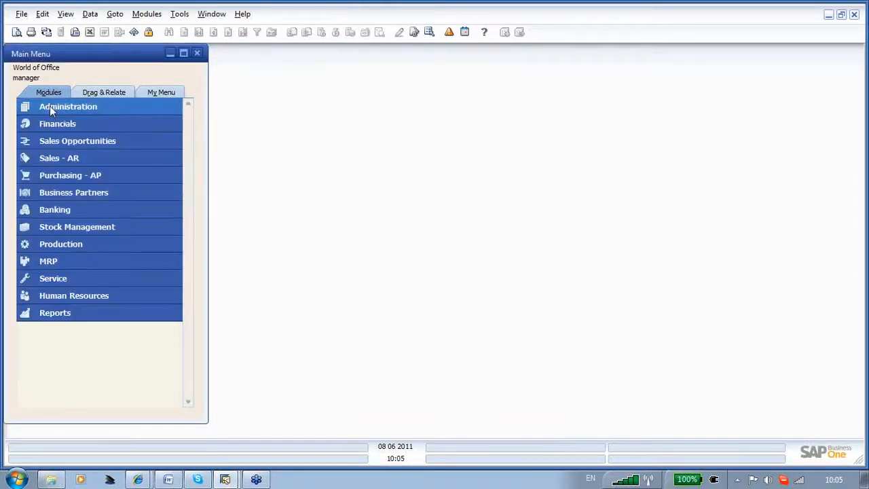
click(68, 192)
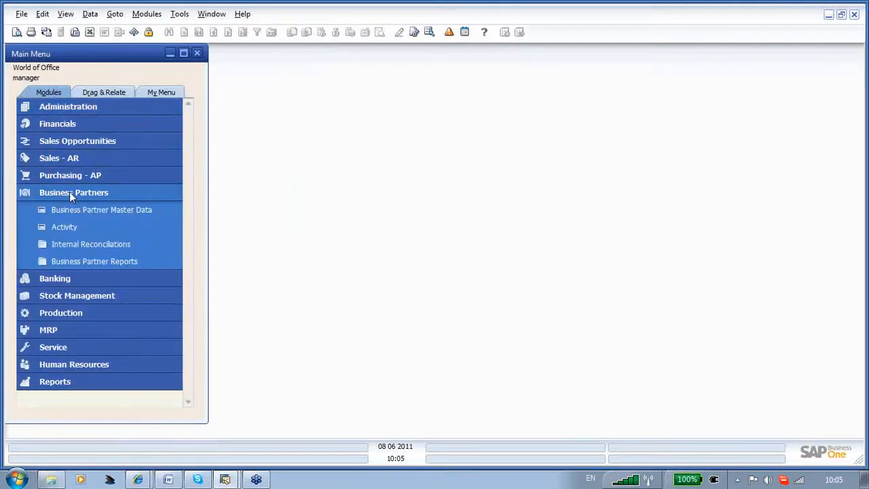
click(69, 209)
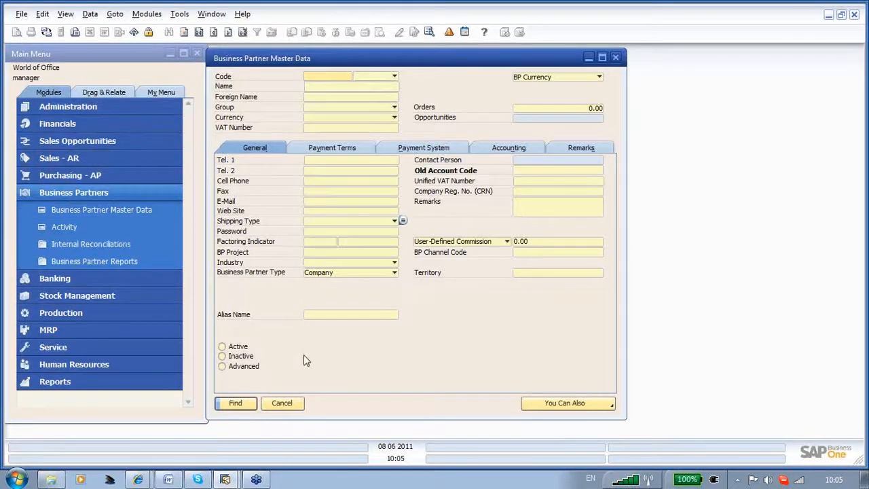
text(usp1)
key(Return)
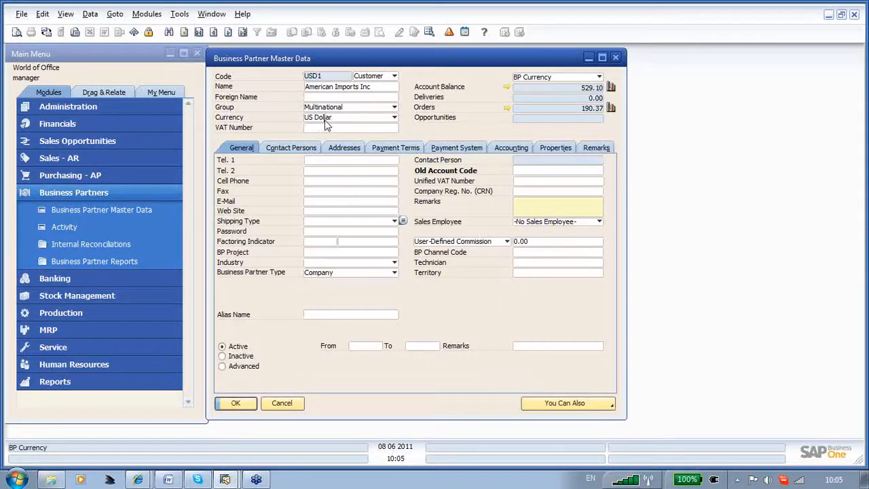
click(357, 118)
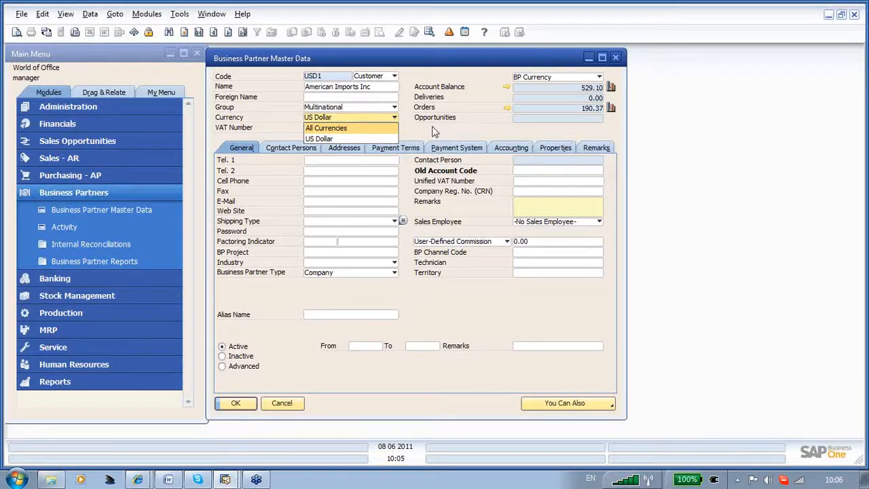
Step: View the business partner's balances in local currency and system currency, and return the display to BP currency
click(548, 80)
click(548, 81)
click(549, 88)
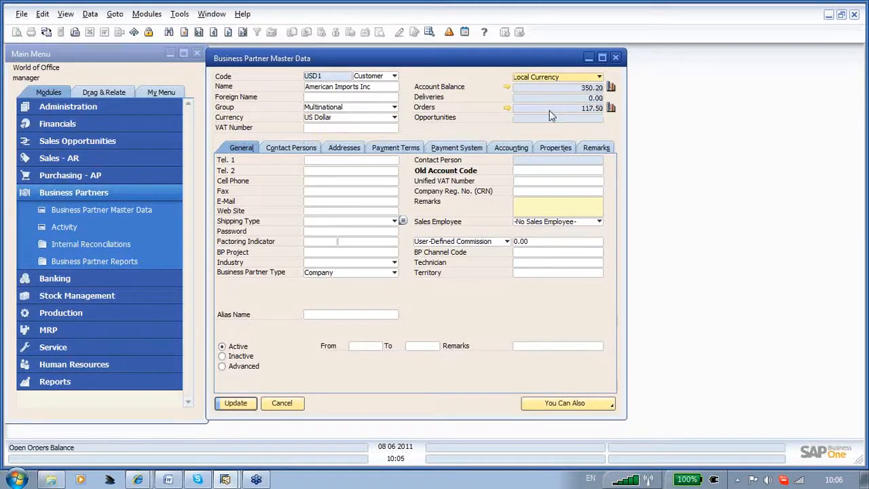
click(562, 78)
click(558, 97)
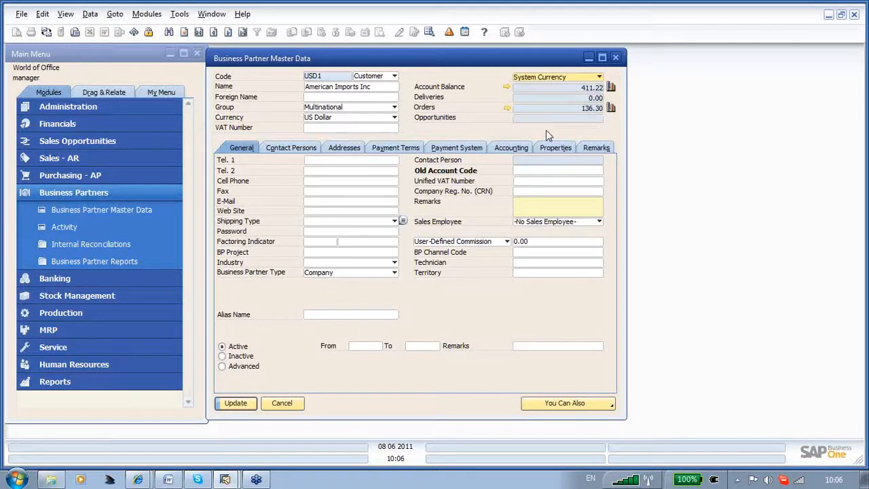
click(569, 77)
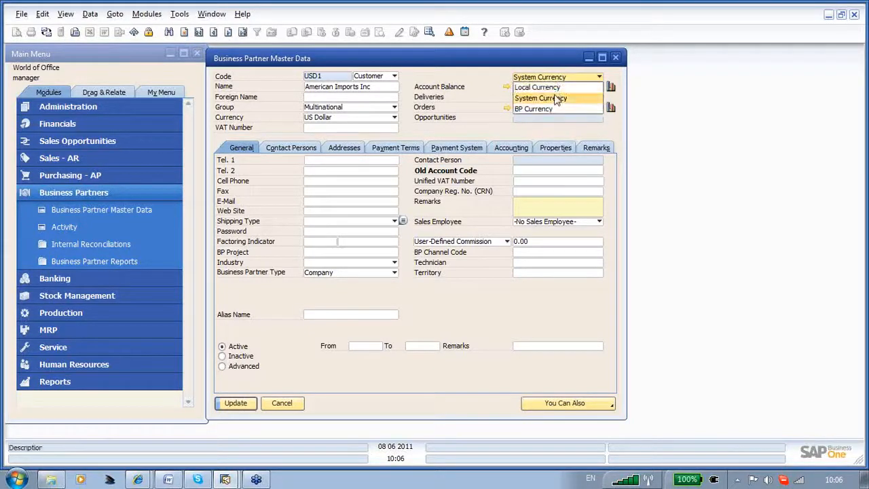
click(551, 109)
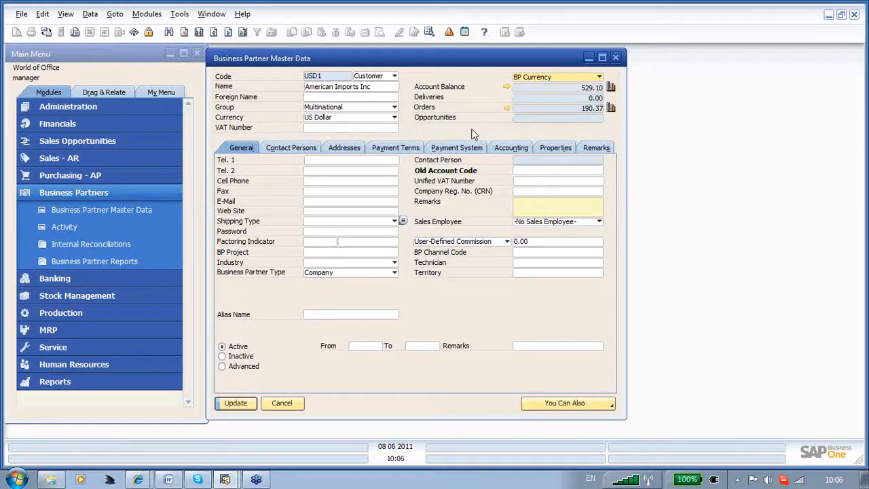
Step: Start a blank business partner record, examine the currencies available for it, and cancel without adding it
key(ctrl+a)
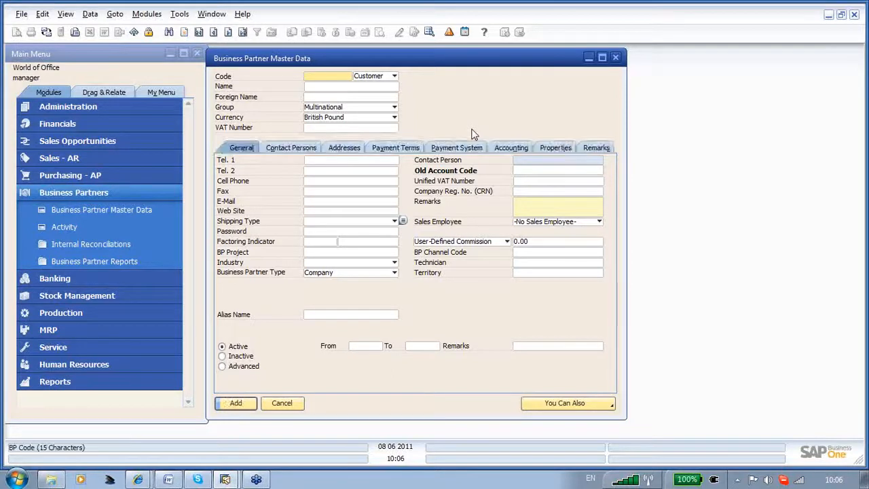
click(372, 119)
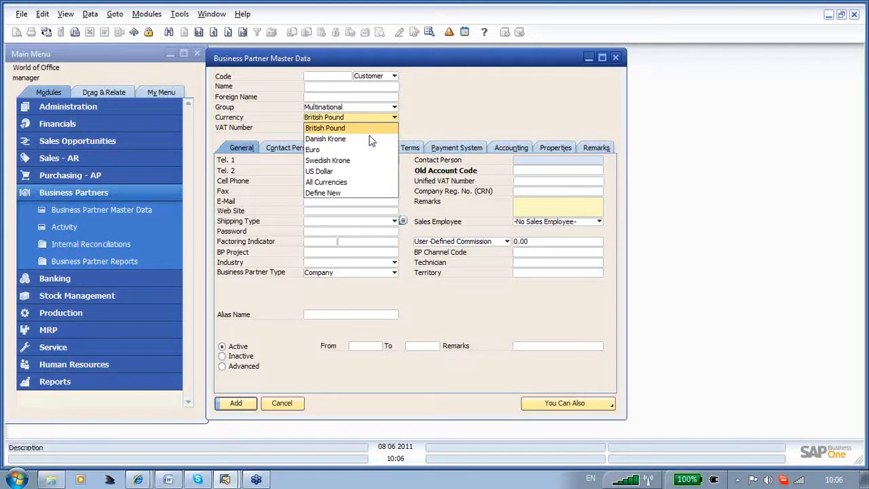
click(440, 112)
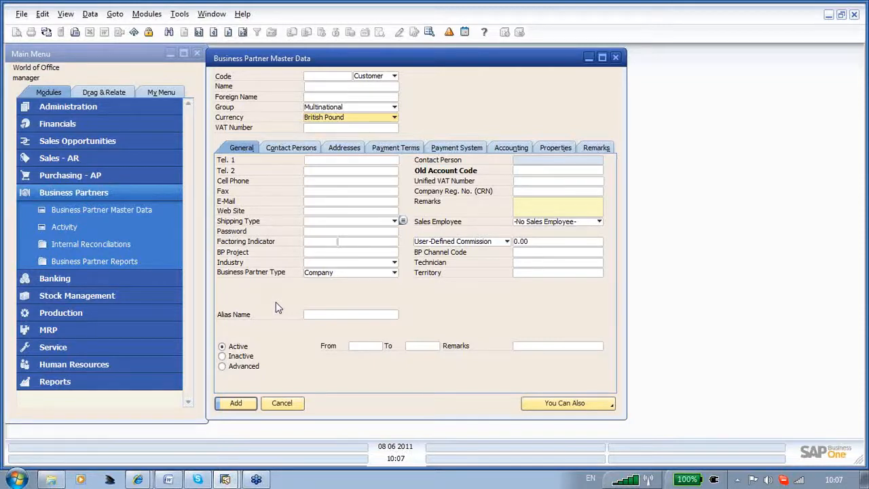
click(282, 403)
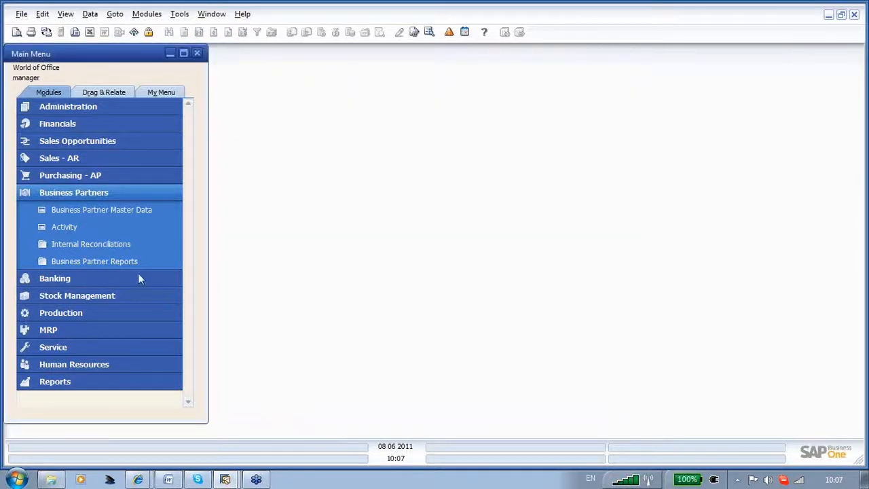
Step: Open the chart of accounts and examine the currency setting of the Girobank Account 161000 under Cash at Bank
click(93, 122)
click(93, 139)
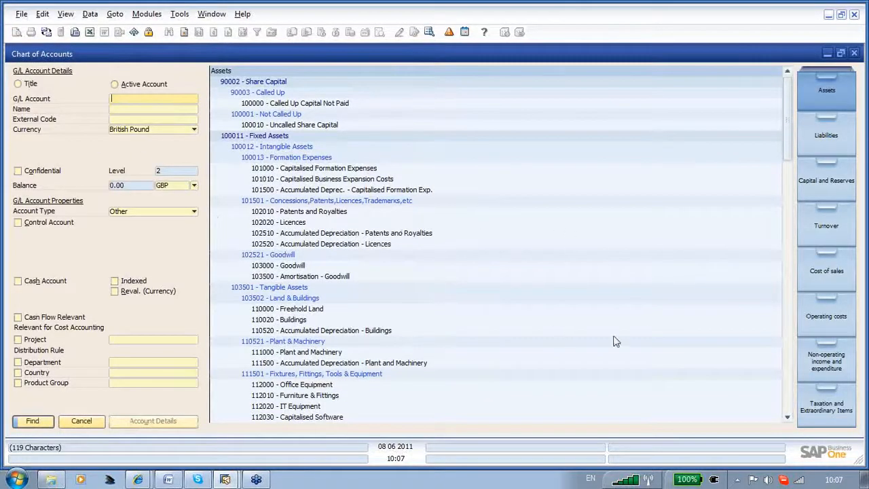
click(789, 340)
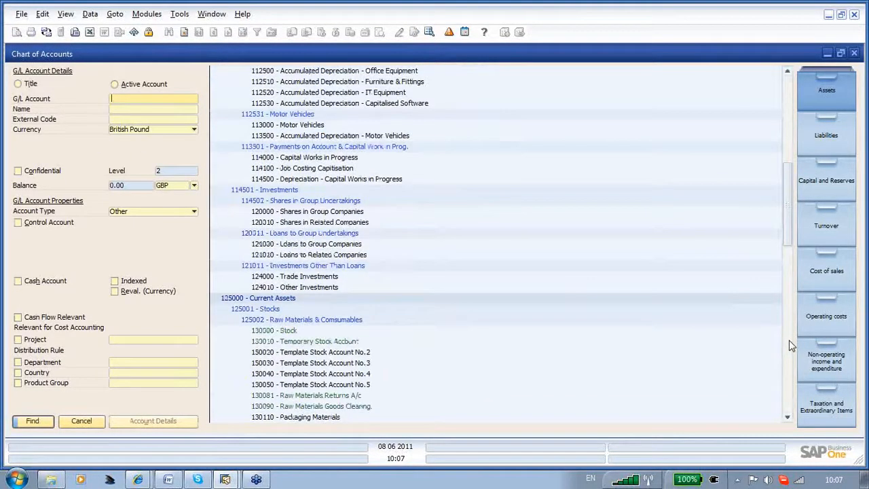
click(789, 340)
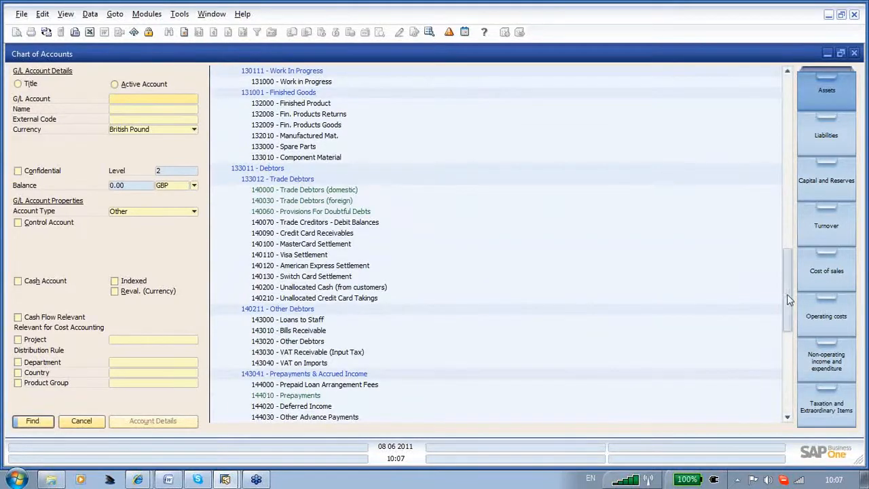
scroll(787, 342, down, 6)
scroll(789, 377, down, 1)
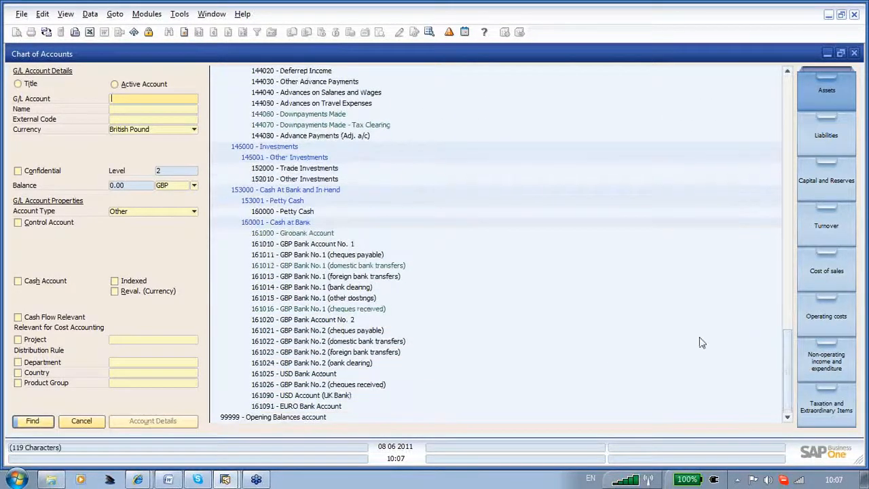
click(305, 234)
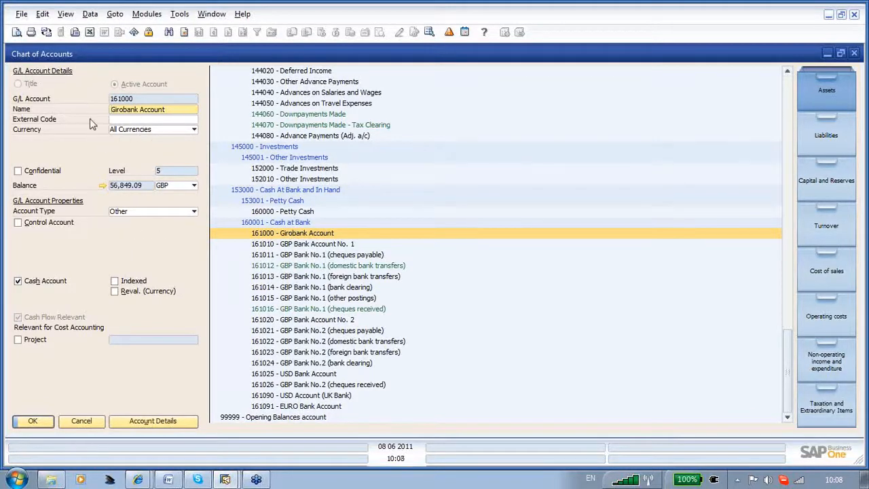
Step: Examine the currency settings of accounts 161025 USD Bank Account and 144070 Downpayments Made - Tax Clearing, and close the chart of accounts
click(268, 375)
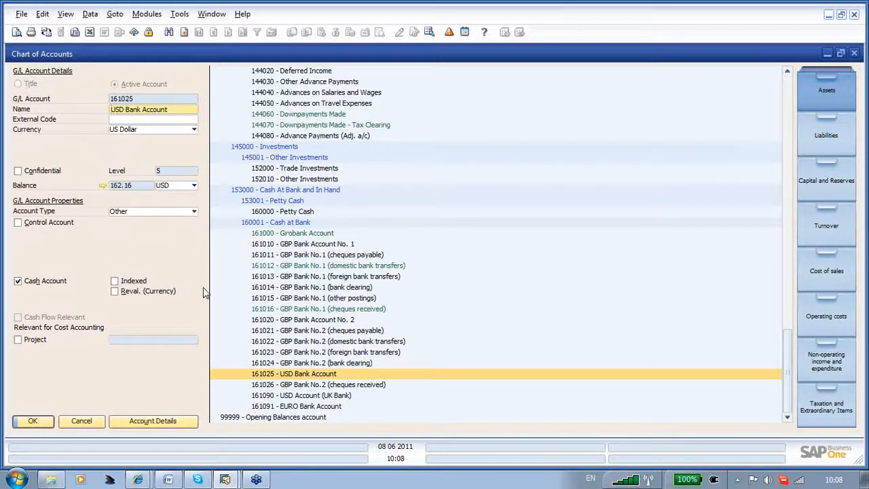
click(266, 136)
click(268, 125)
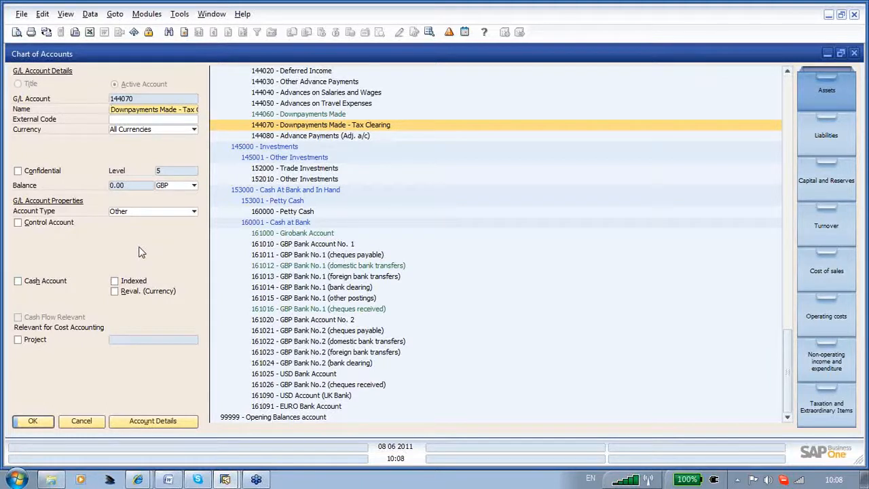
click(68, 419)
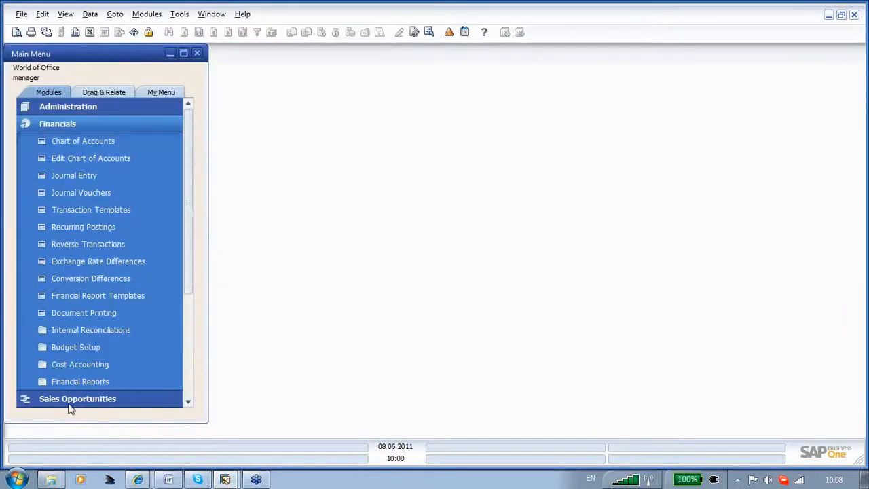
Step: Reopen Business Partner Master Data and find the record of customer USD1
click(50, 123)
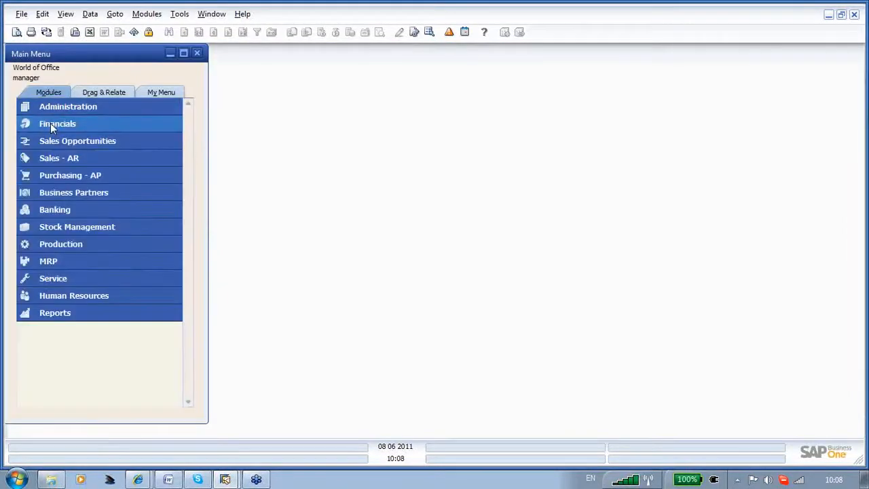
click(74, 158)
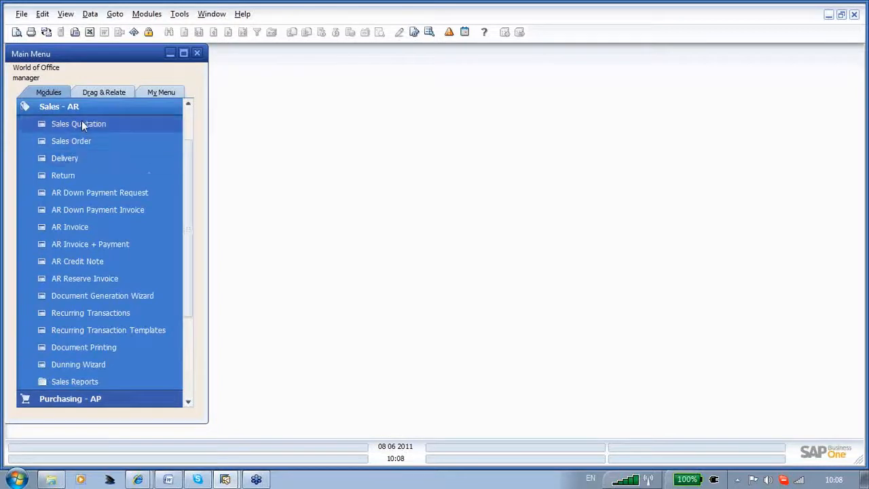
click(85, 106)
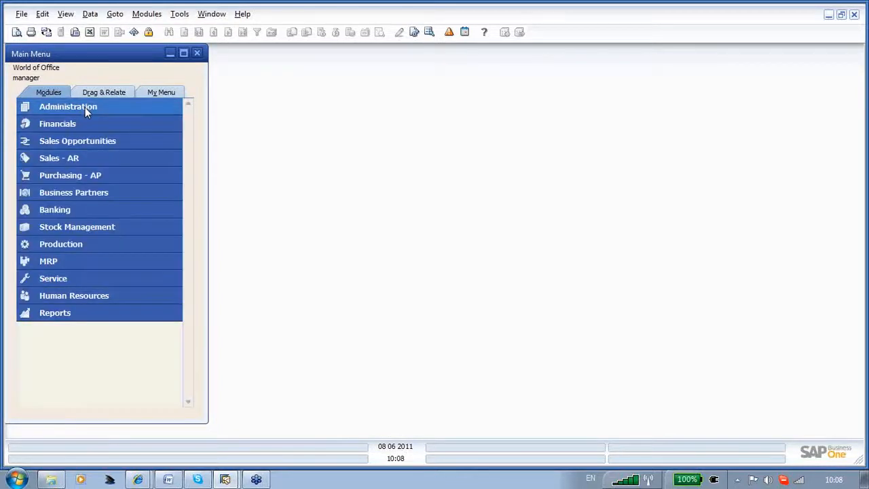
click(85, 191)
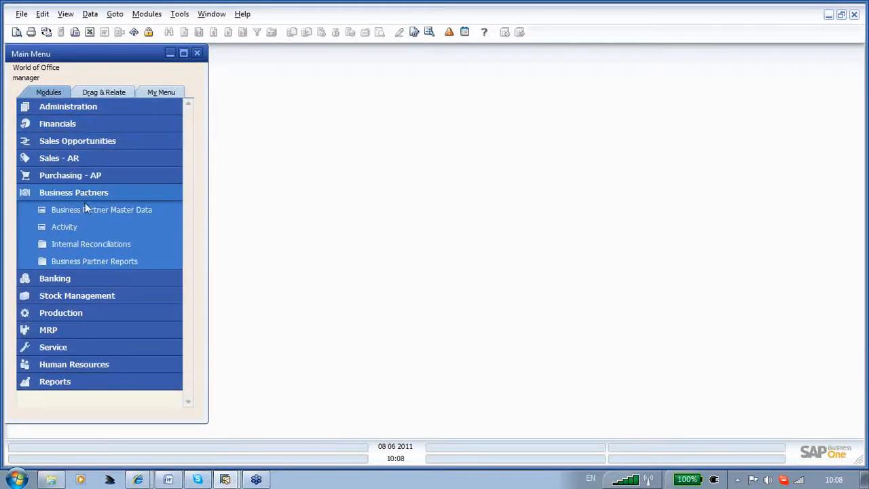
click(84, 210)
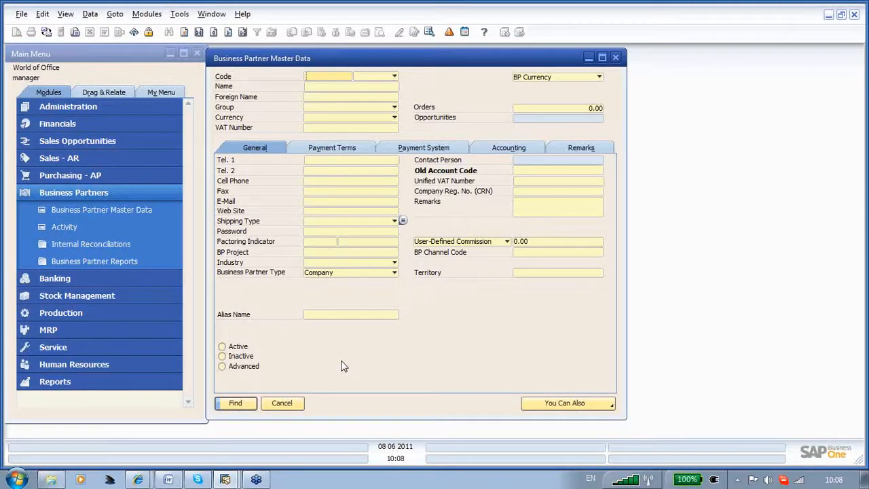
text(usd1)
key(Return)
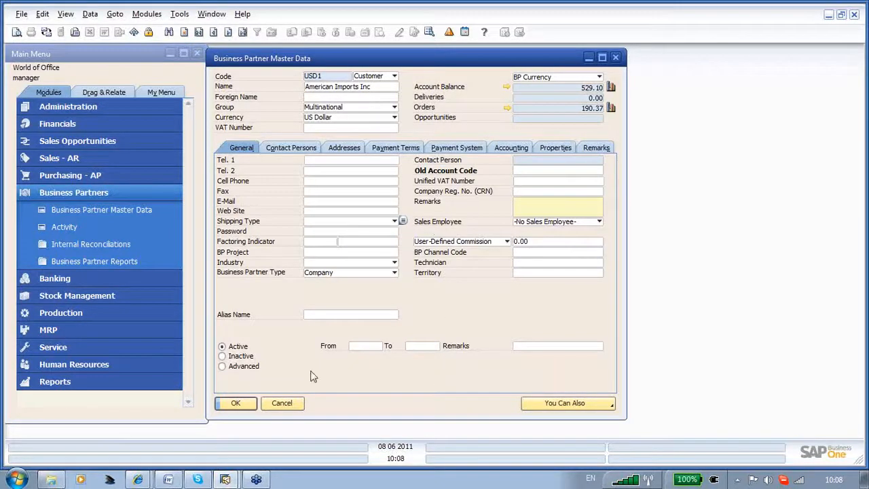
Step: Start a new AR invoice for customer USD1
click(67, 158)
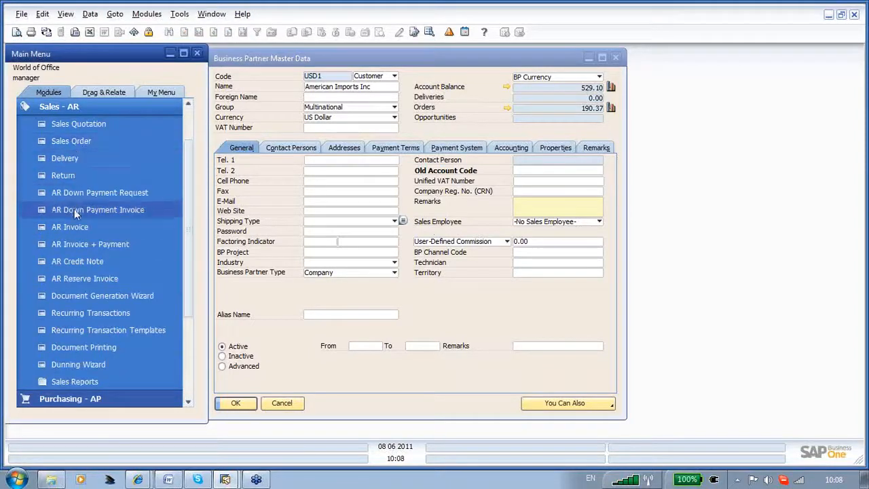
click(75, 227)
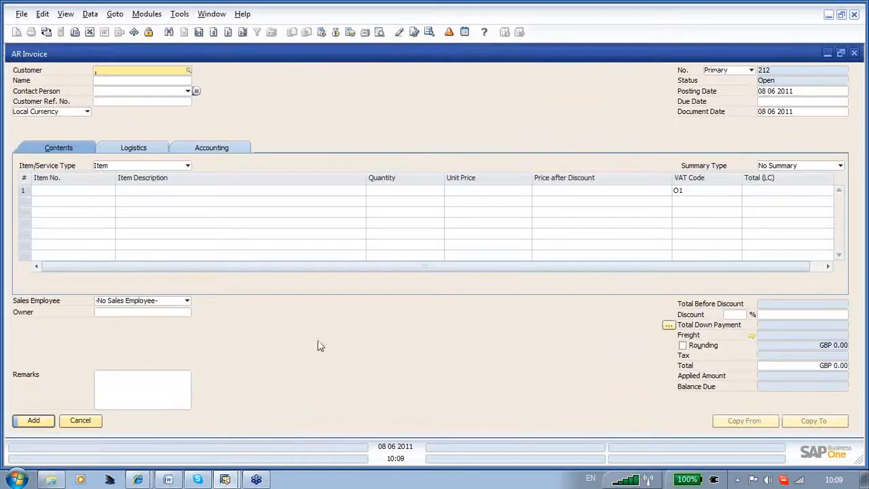
text(usd1)
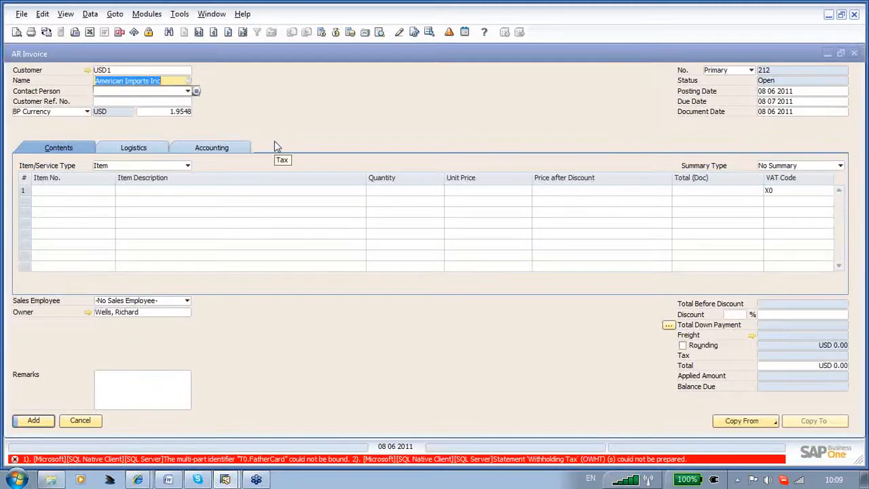
Step: Enter items A1000, A1001 and A1002 on the USD1 invoice and add the document, accepting that it cannot be changed
click(97, 197)
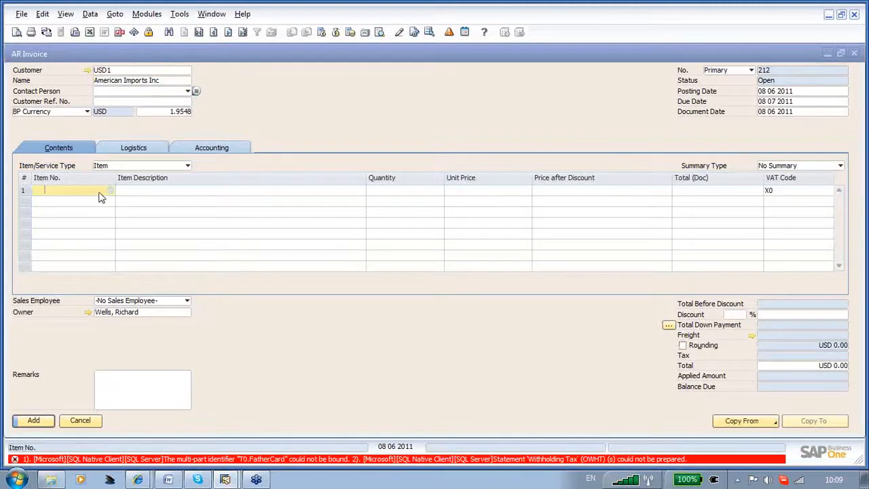
key(Tab)
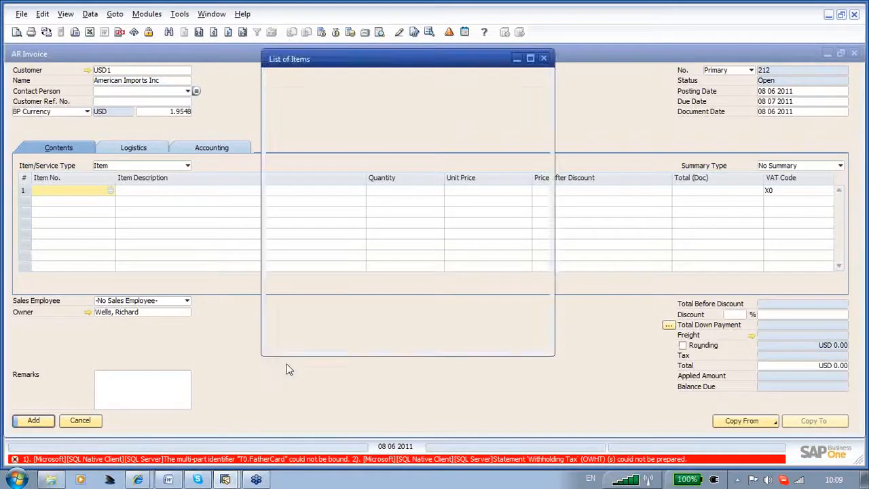
click(40, 189)
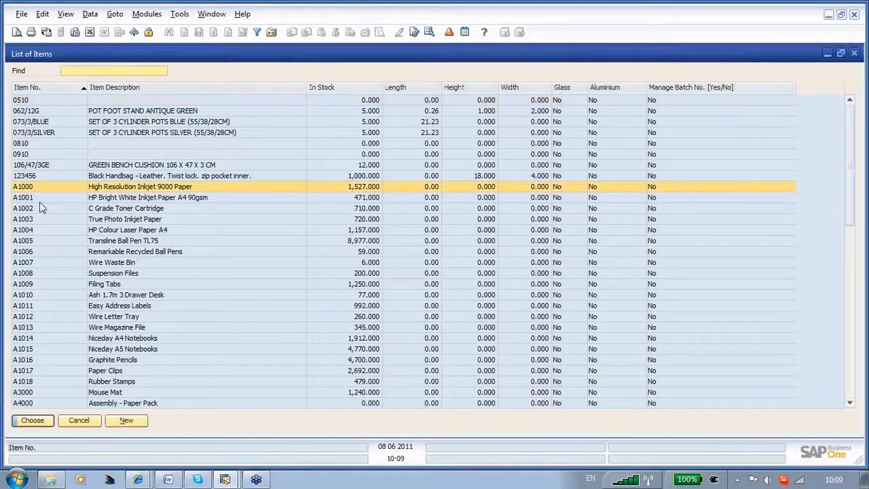
shift+click(39, 210)
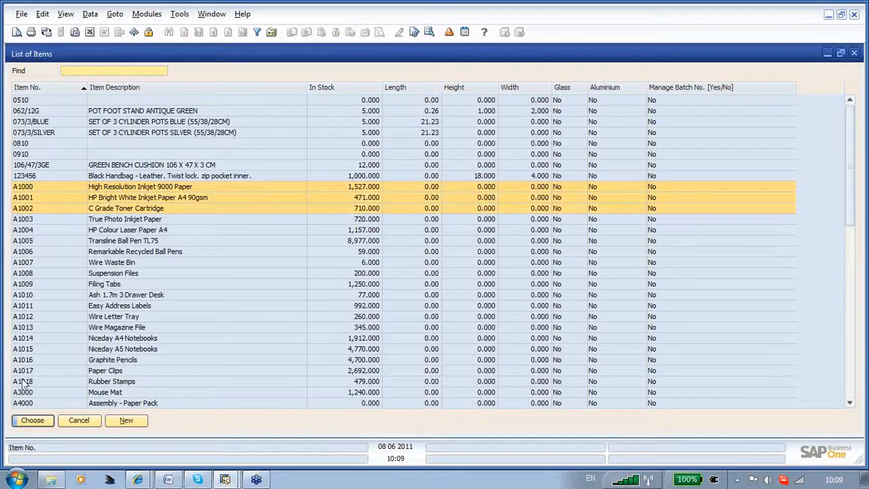
click(34, 422)
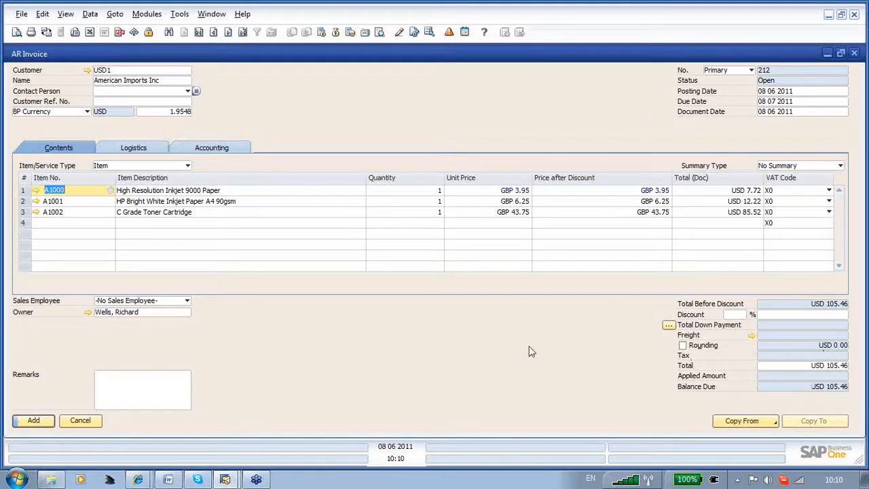
click(33, 421)
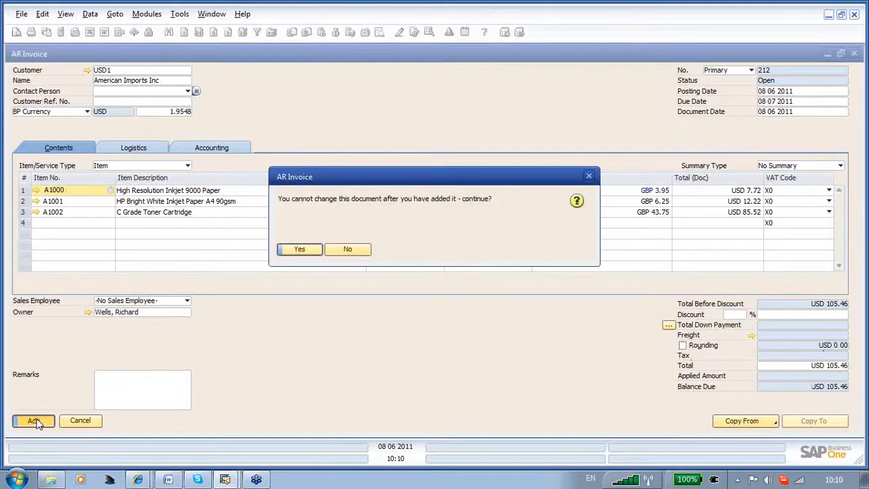
click(297, 252)
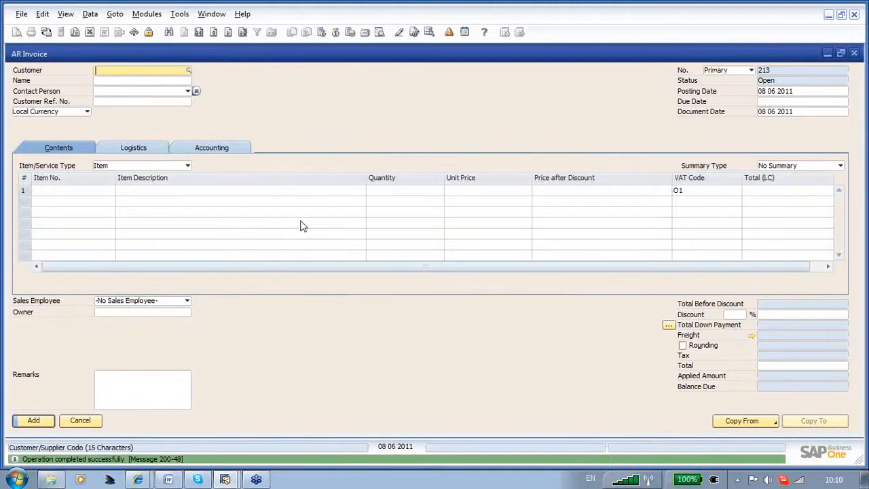
Step: Bring up the invoice just added for USD1 and open its journal entry from the accounting details
click(213, 32)
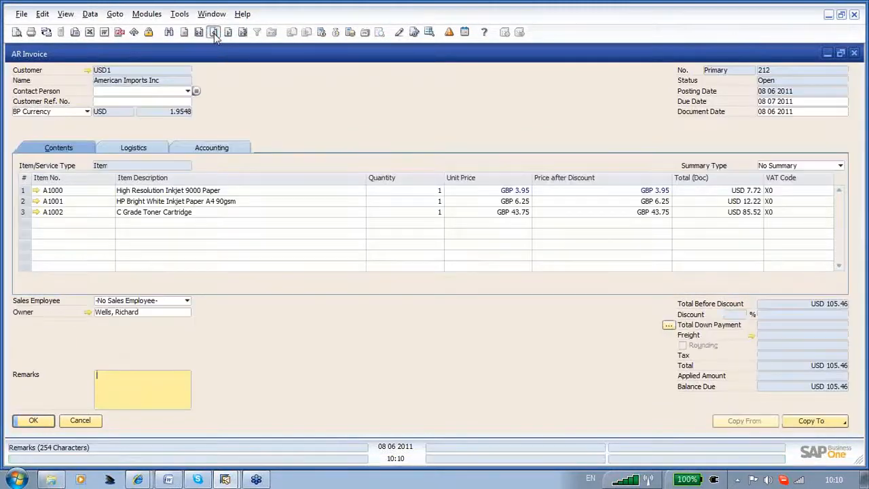
click(209, 148)
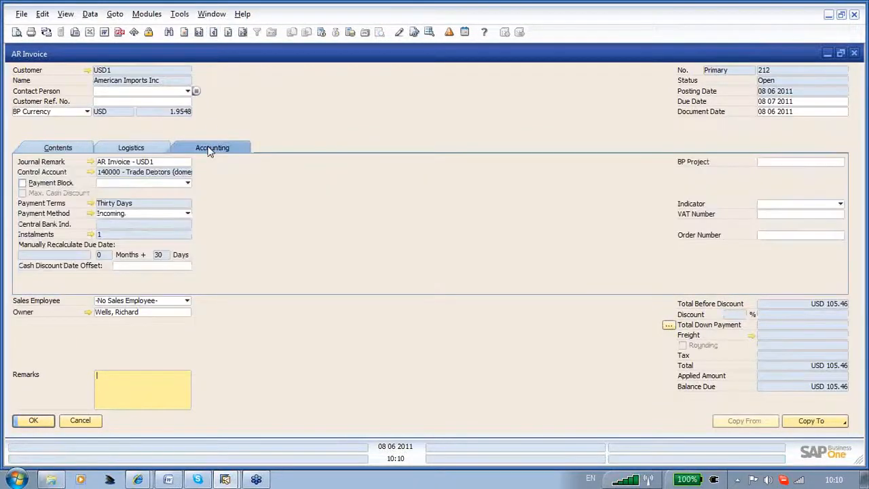
click(89, 162)
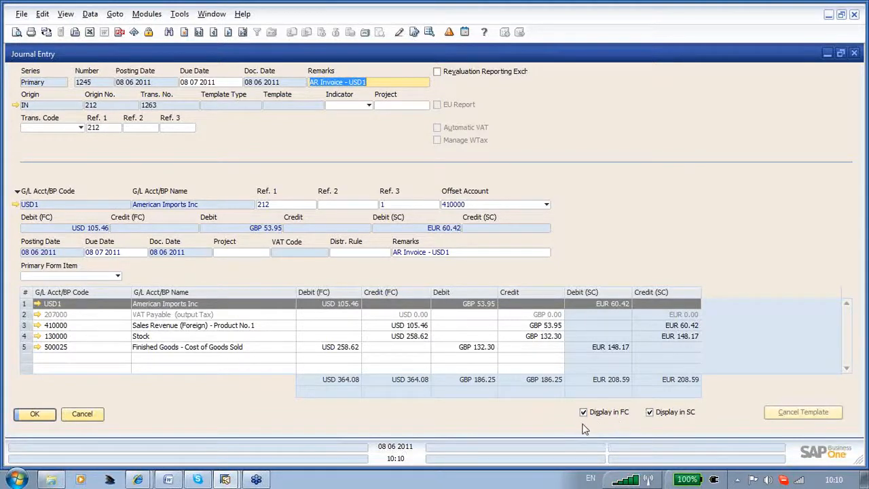
Step: Hide and redisplay the journal entry's system currency and foreign currency amounts in turn, and dismiss the Messages/Alerts Overview
click(649, 414)
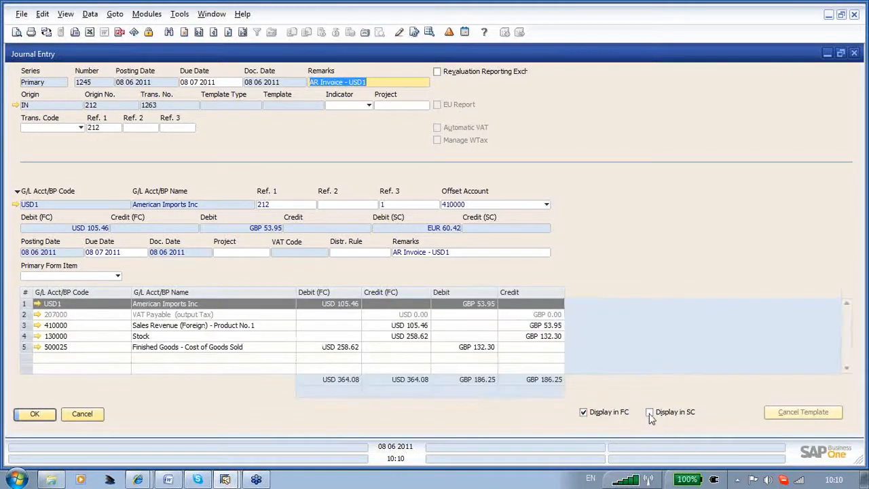
click(647, 415)
click(583, 414)
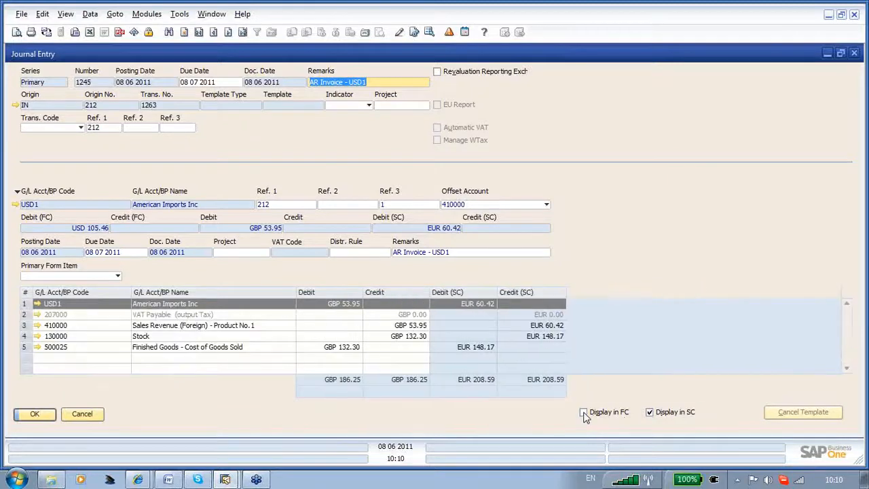
click(583, 413)
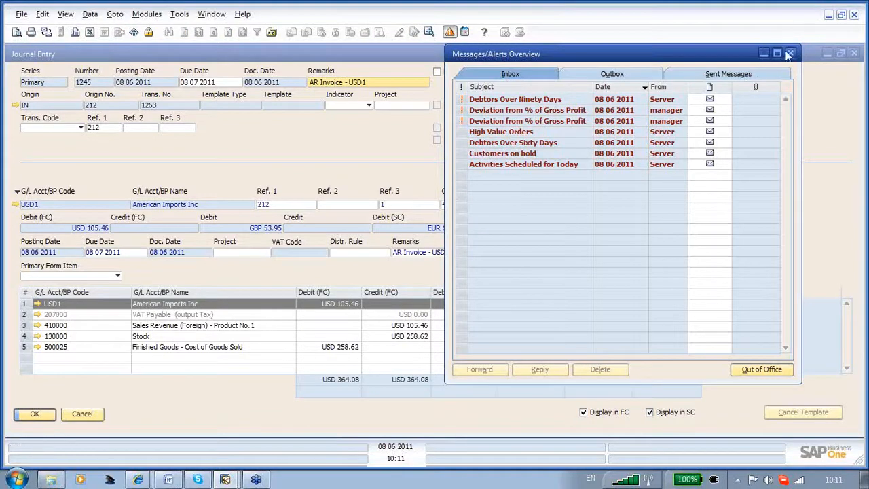
click(789, 55)
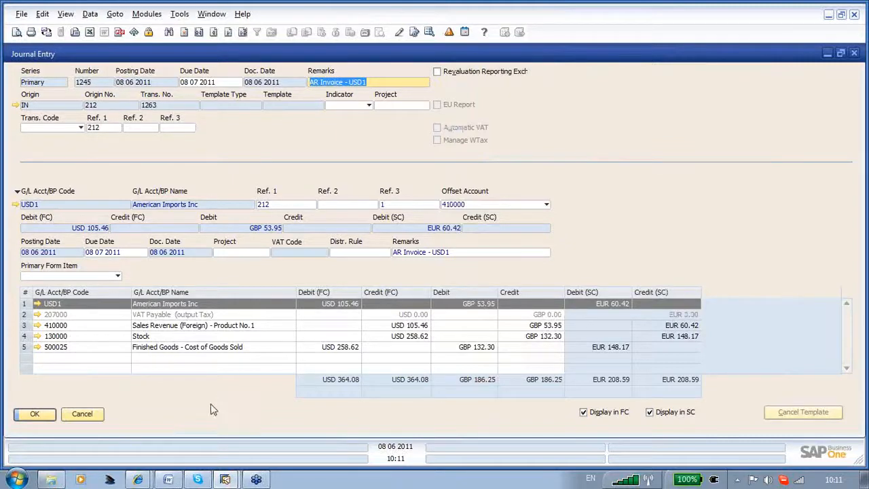
Step: Open customer USD1's account balance from the journal entry and review which currency columns its form settings can display
click(37, 304)
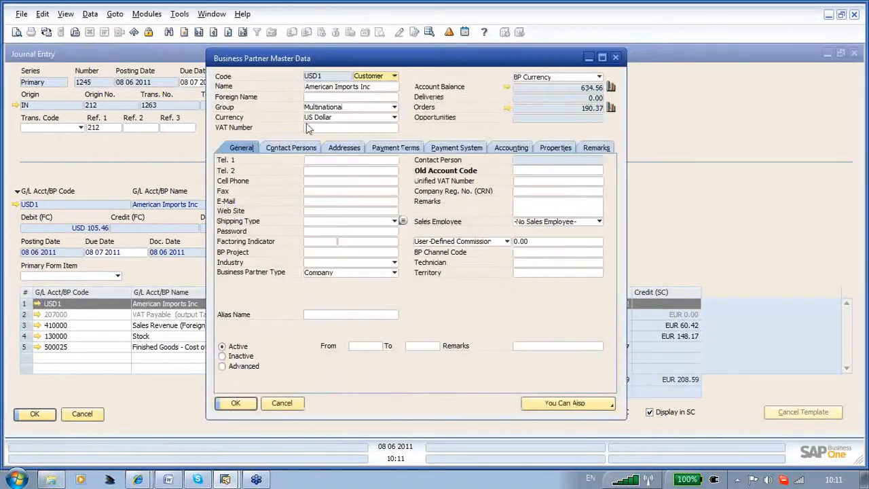
click(507, 88)
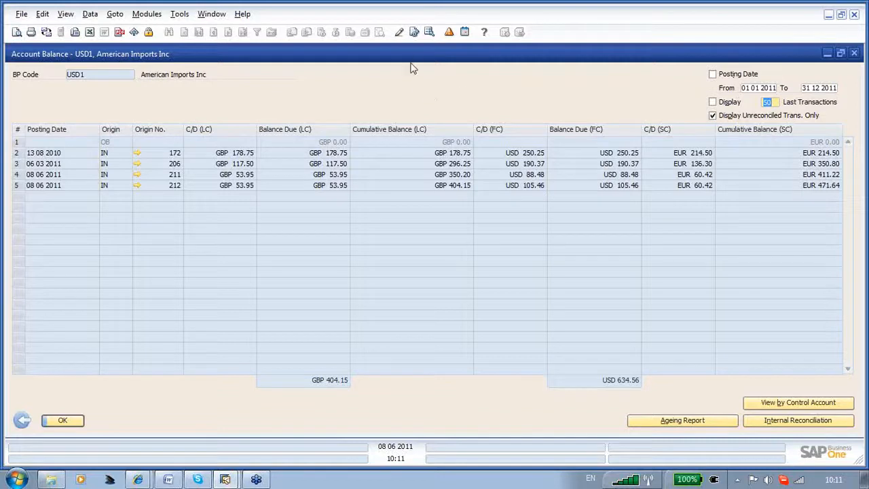
click(414, 32)
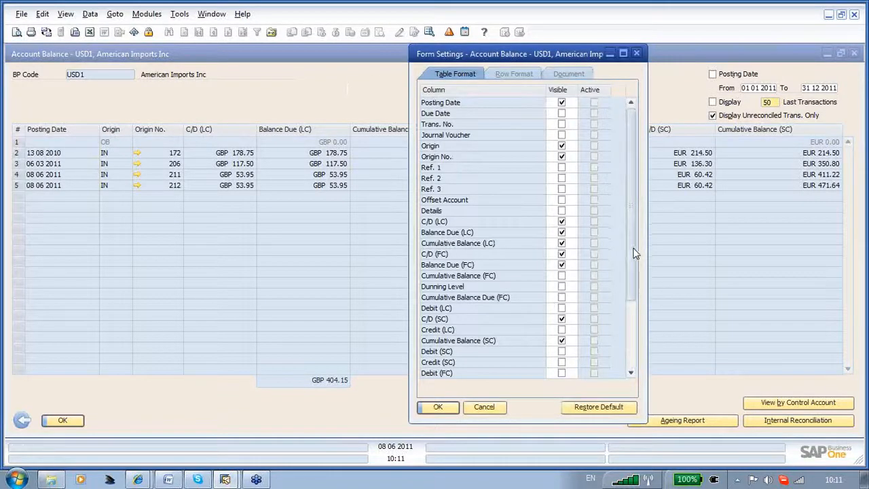
drag(632, 248, 631, 150)
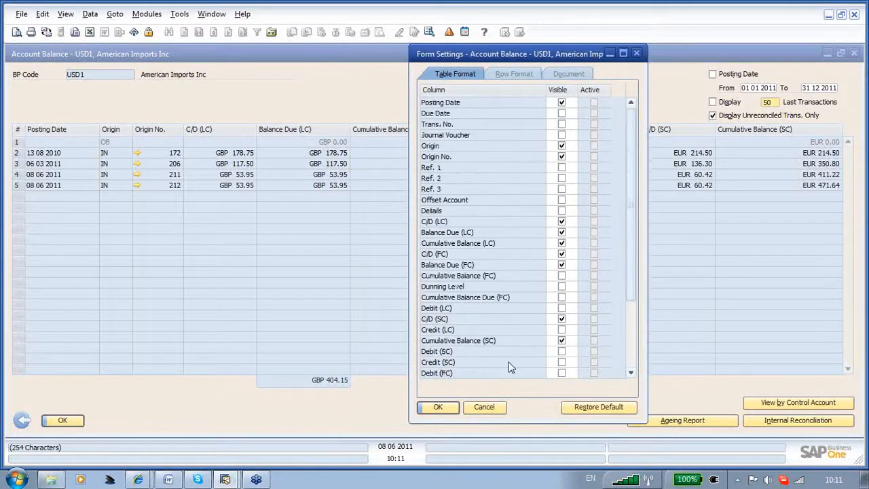
click(445, 407)
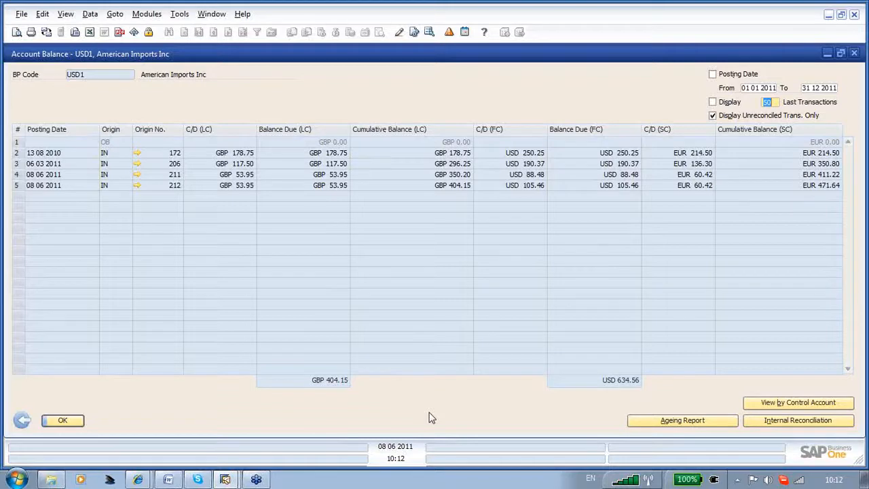
Step: Run the ageing report for USD1 and compare its amounts in Business Partner, System and Local currency
click(638, 425)
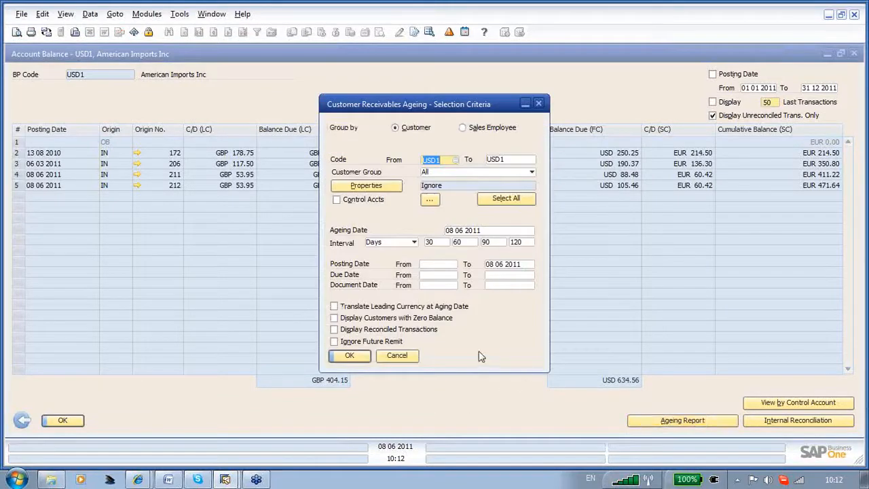
click(348, 357)
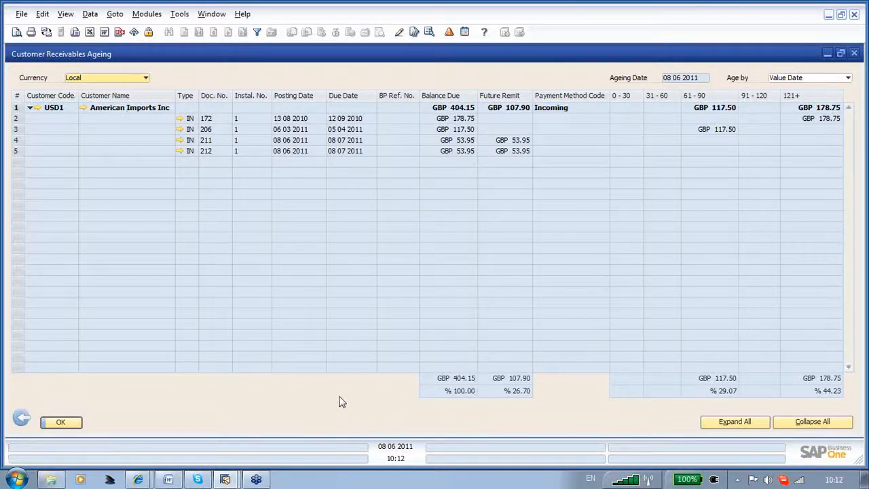
click(136, 78)
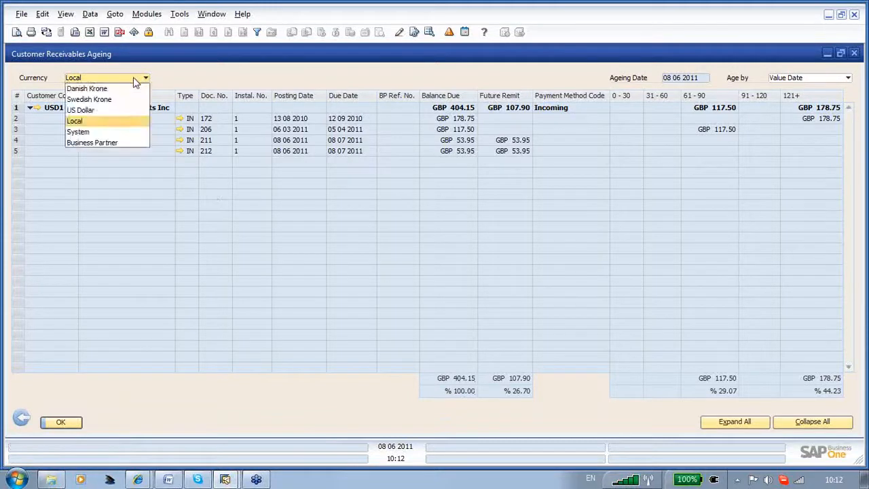
click(138, 142)
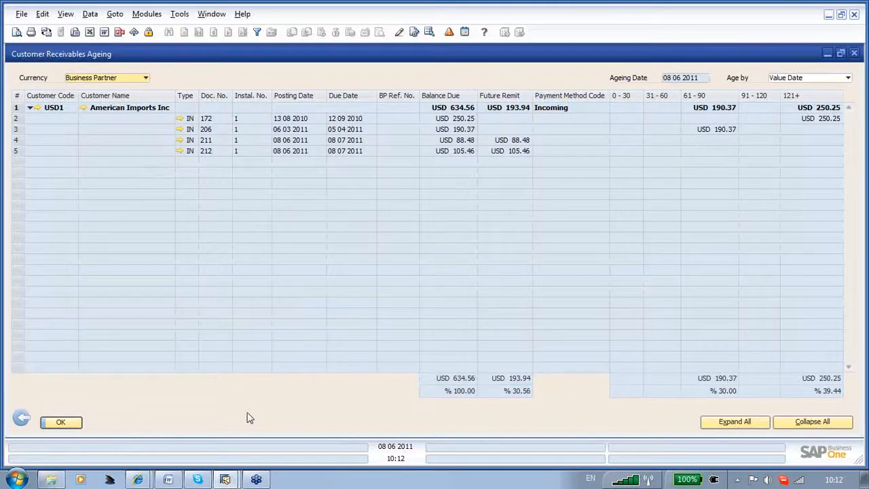
click(121, 79)
click(124, 137)
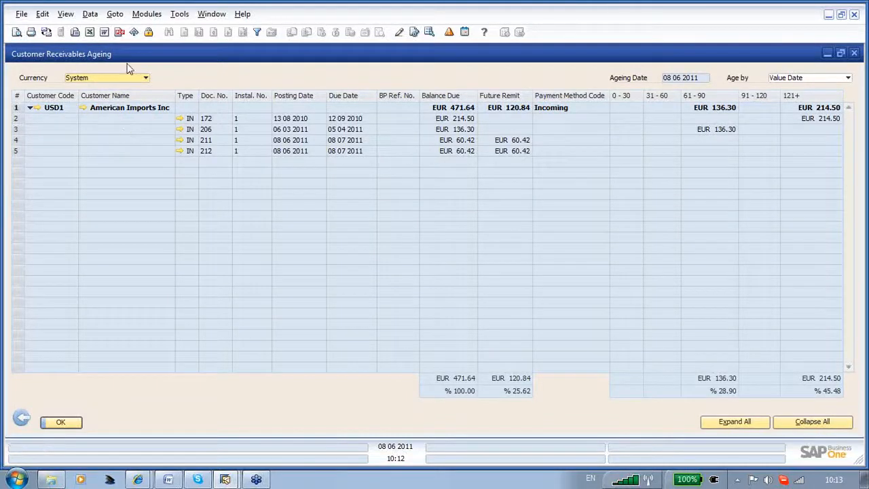
click(139, 79)
click(129, 121)
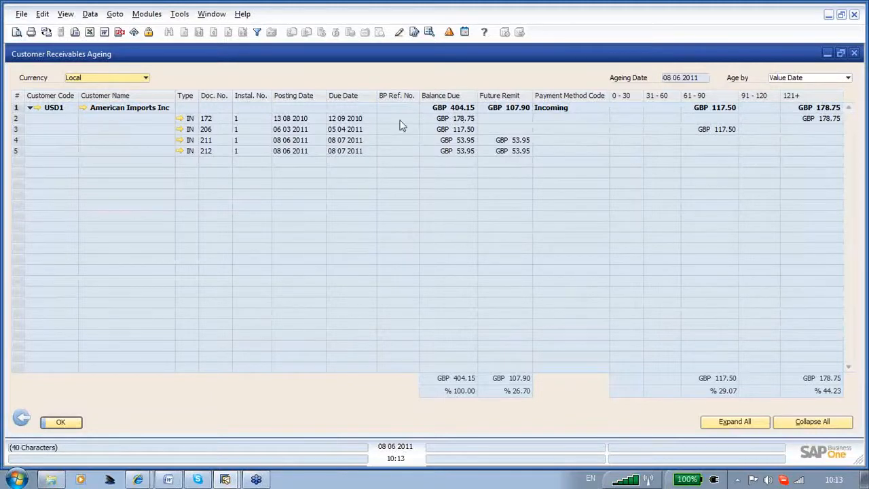
Step: Rerun the USD1 ageing report with Translate Leading Currency at Aging Date enabled
click(23, 419)
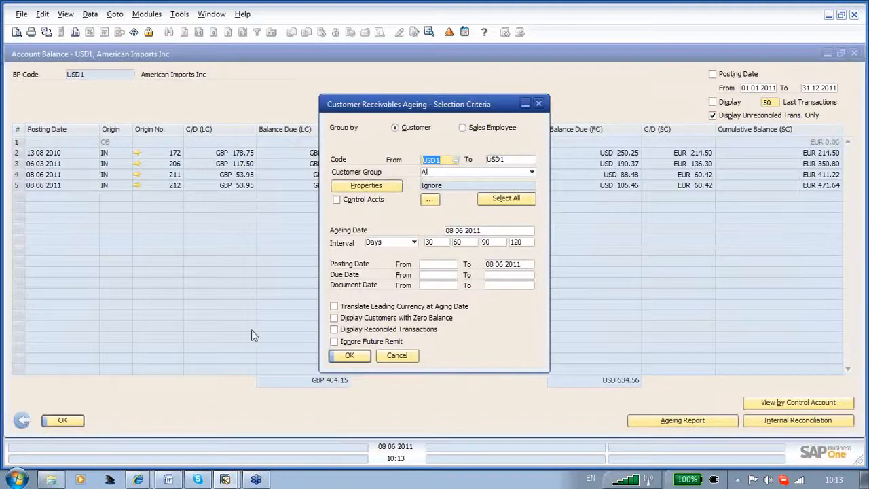
click(333, 307)
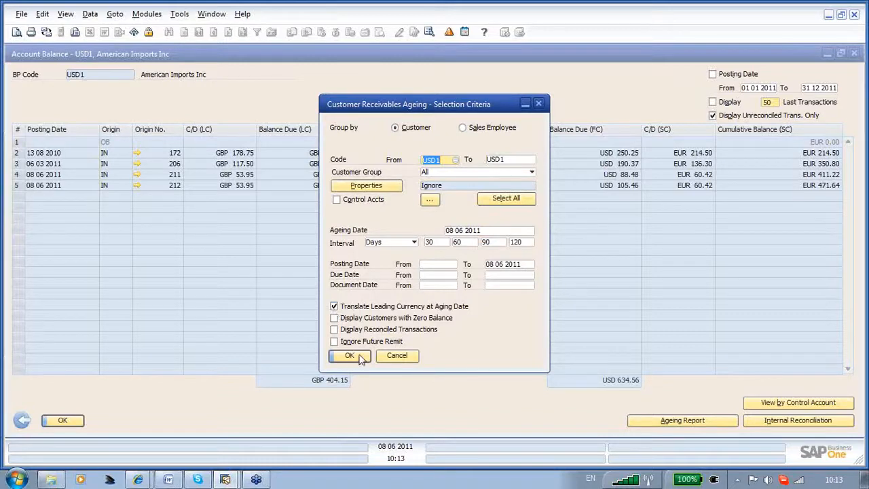
click(361, 357)
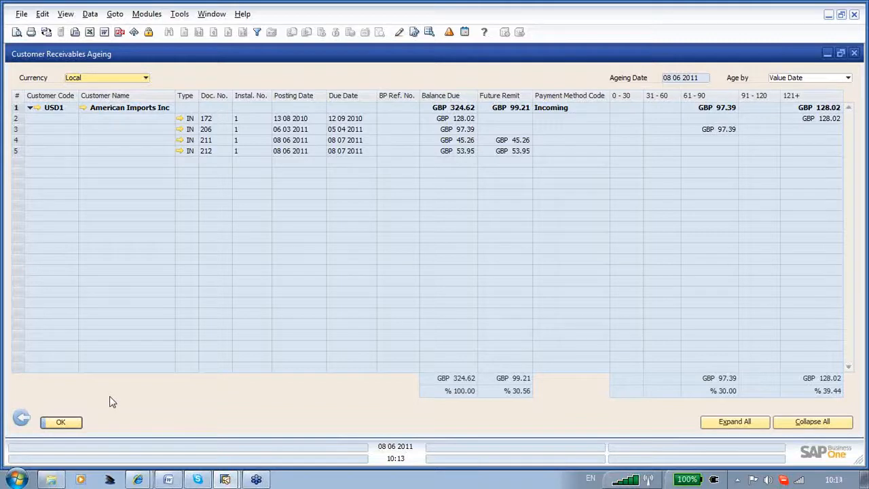
Step: Close the ageing report, account balance, journal entry, AR invoice and both Business Partner Master Data windows
click(61, 422)
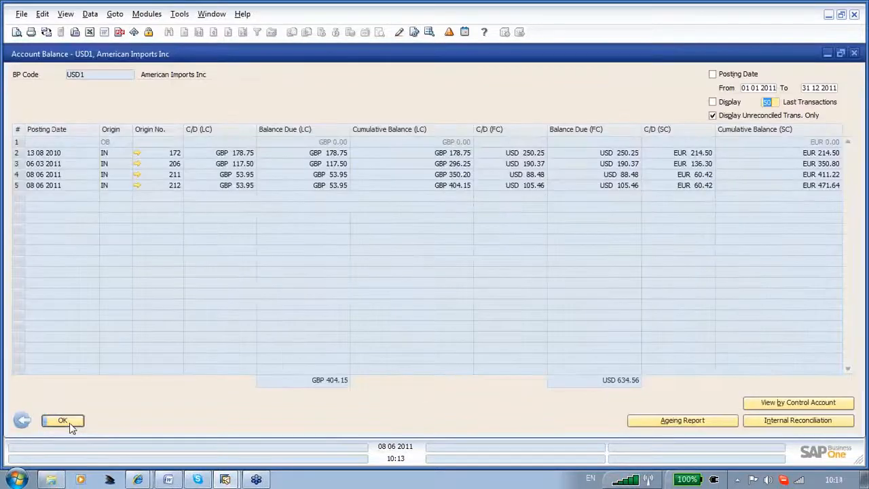
click(64, 420)
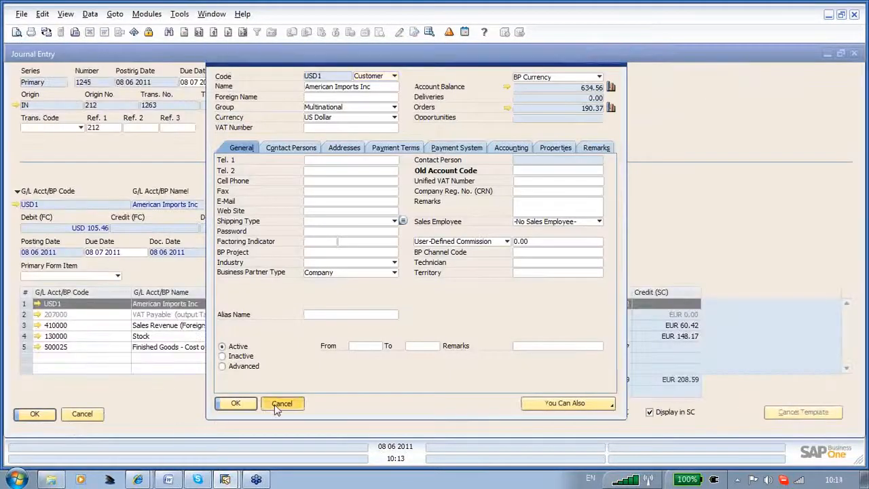
click(280, 405)
click(85, 416)
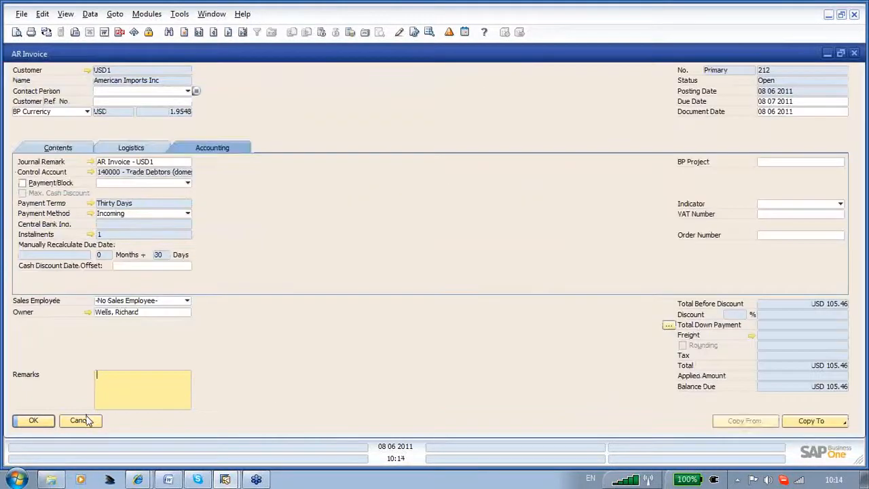
click(86, 418)
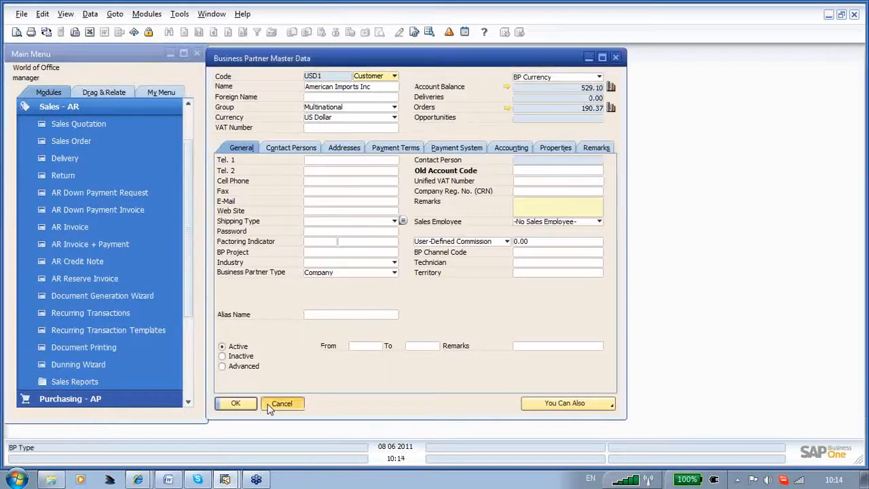
click(280, 404)
Step: Start a new incoming payment for customer USD1 and dismiss the messages and alerts overview
click(45, 107)
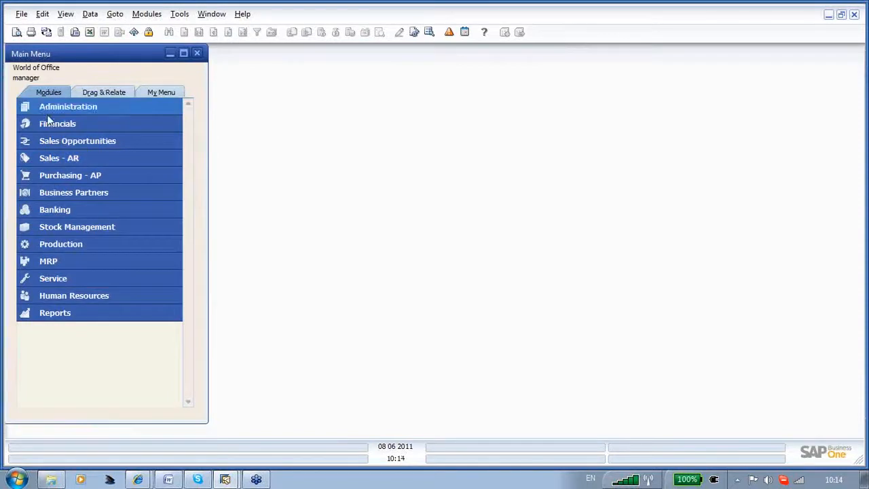
click(70, 210)
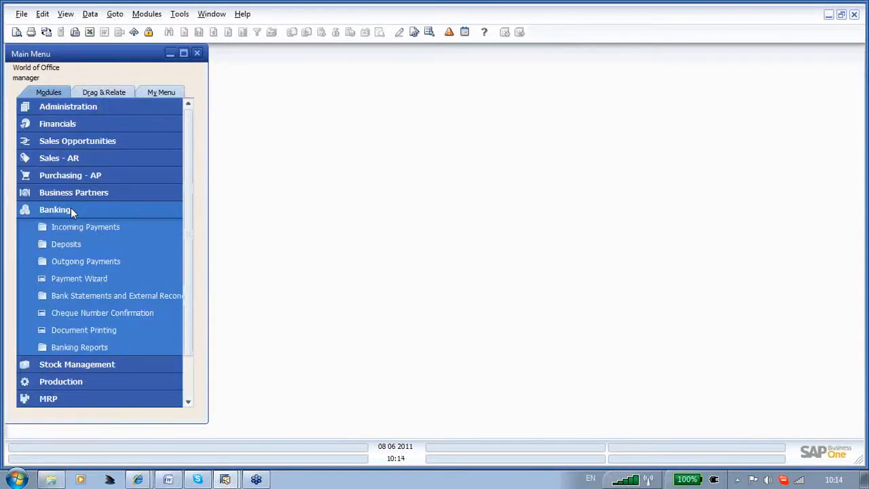
click(78, 233)
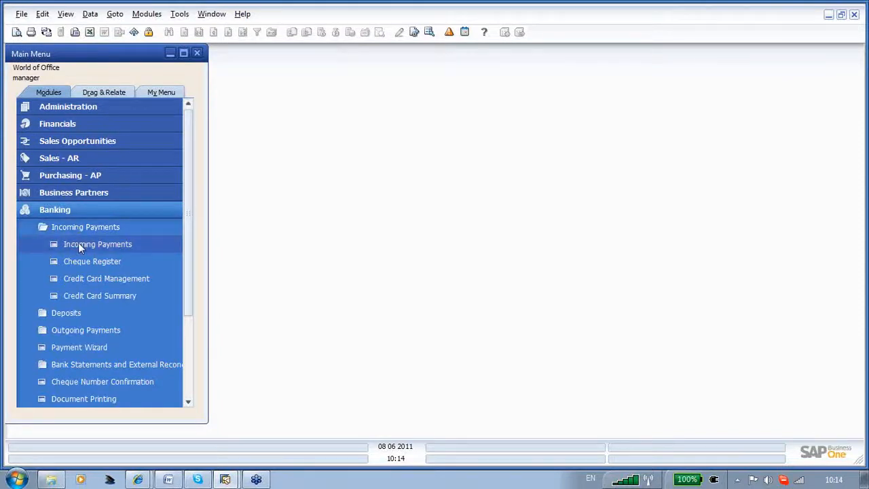
click(78, 243)
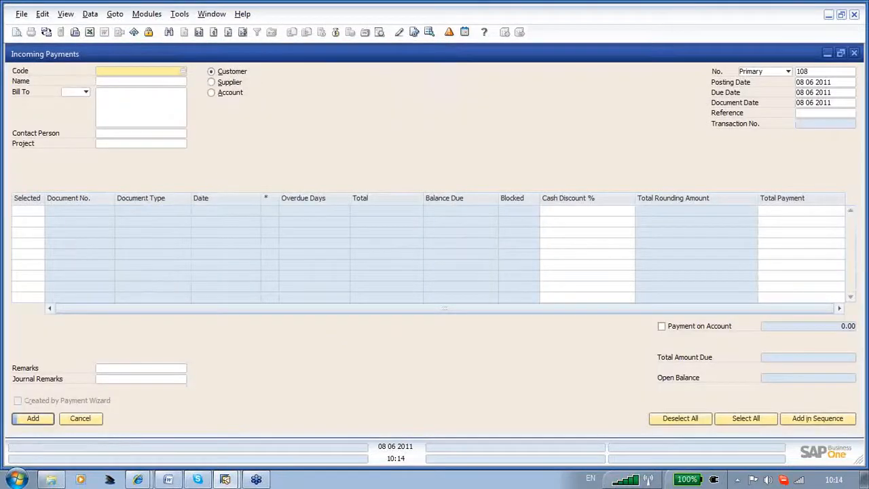
text(usd1)
key(Tab)
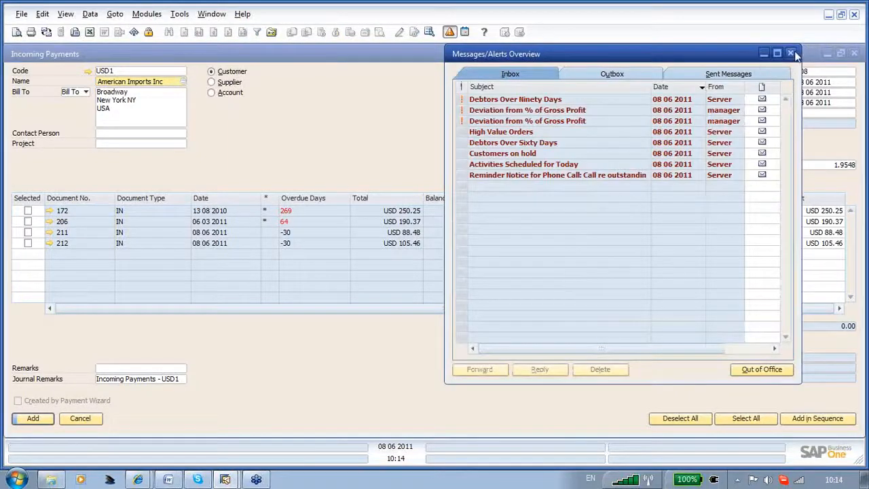
click(791, 52)
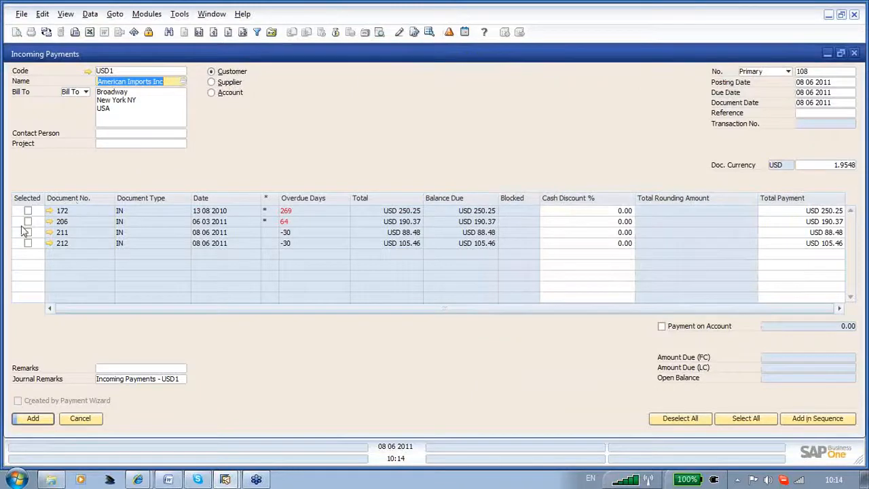
Step: Open AR invoice 172 from the payment, view it in local currency, and close the invoice and payment without saving
click(50, 211)
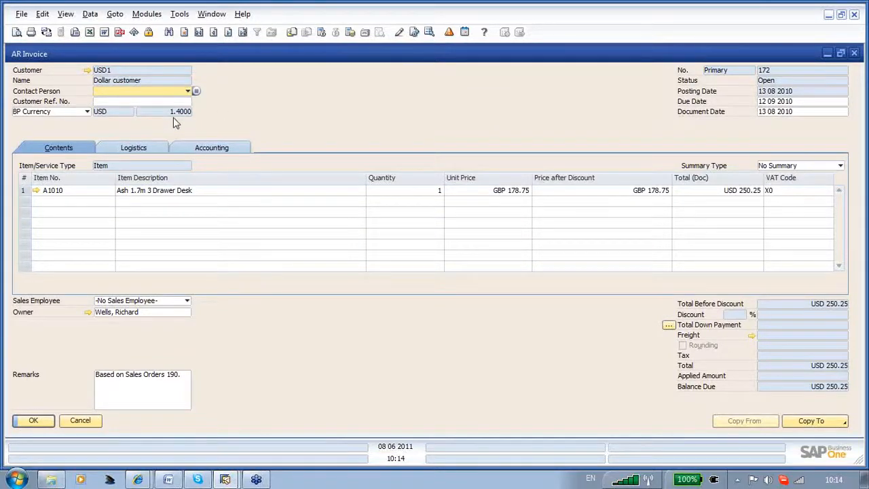
click(85, 113)
click(82, 120)
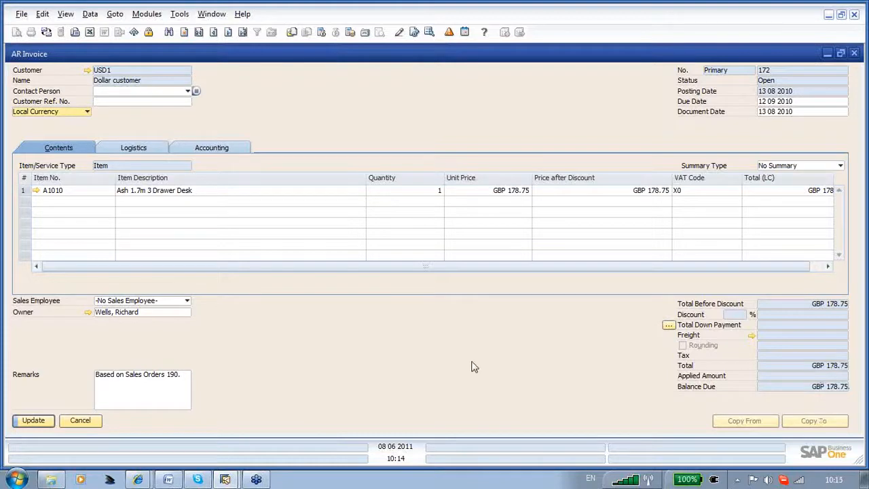
click(80, 421)
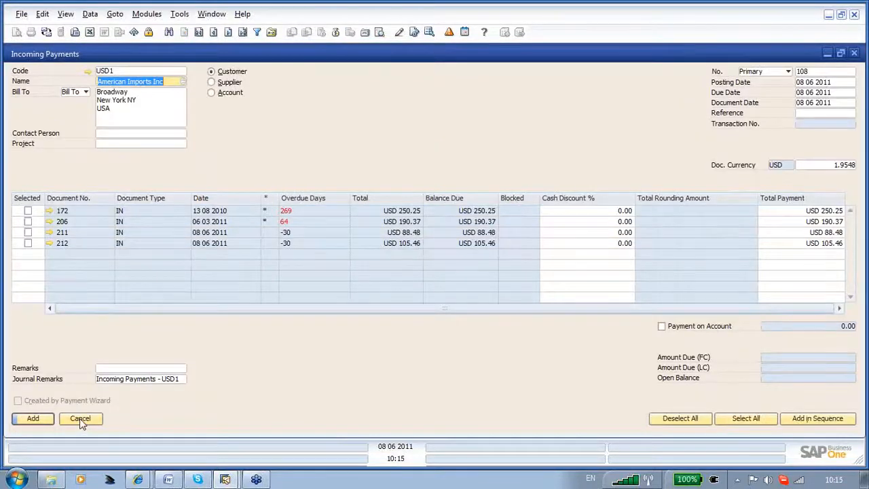
click(80, 419)
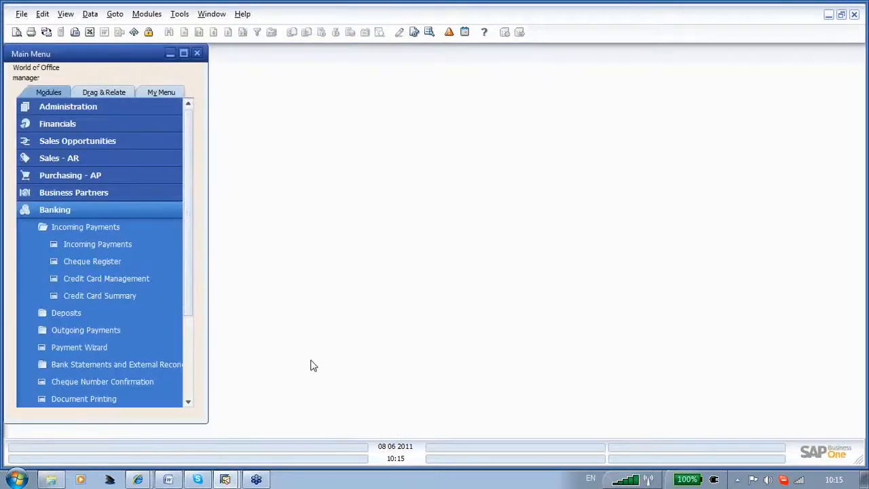
Step: Start another incoming payment for customer USD1 and select invoice 172 for payment
click(104, 244)
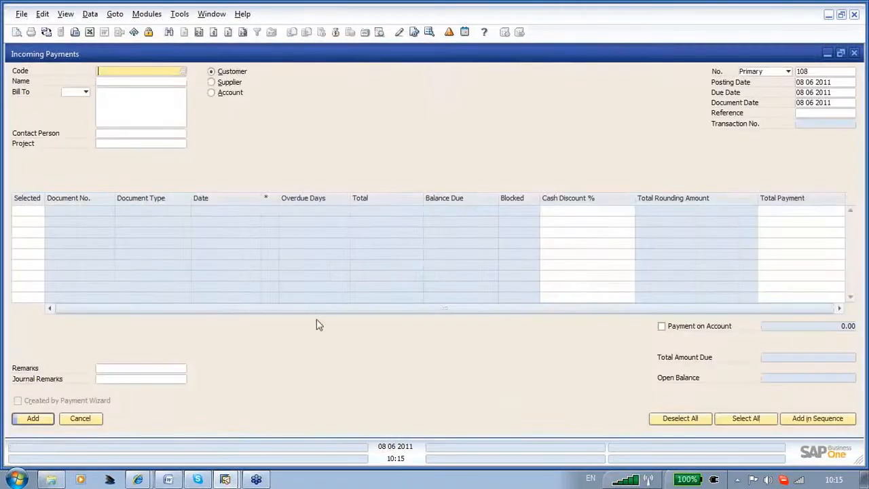
text(usd1)
key(Tab)
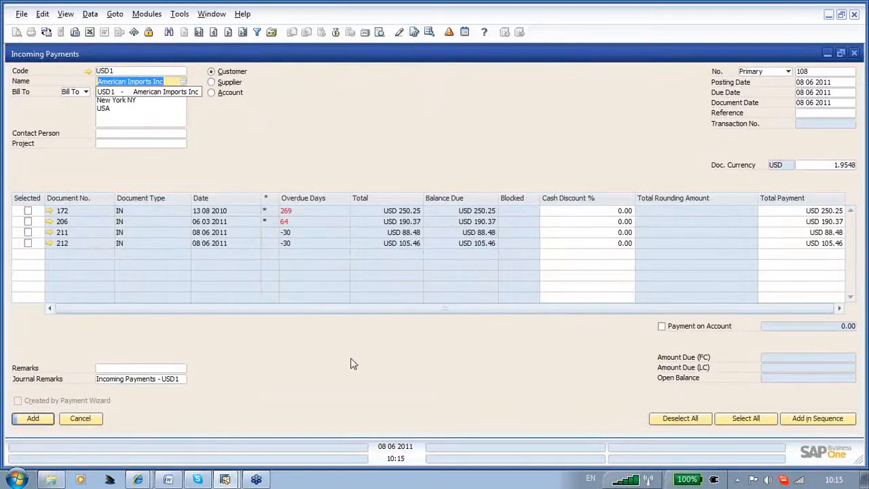
click(28, 211)
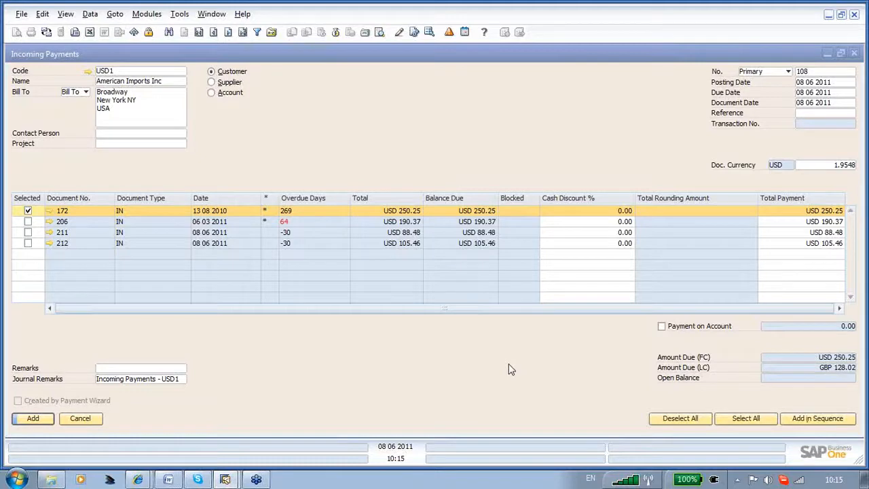
Step: Set the payment means to a USD 250.25 bank transfer into the USD Bank Account G/L account
click(335, 34)
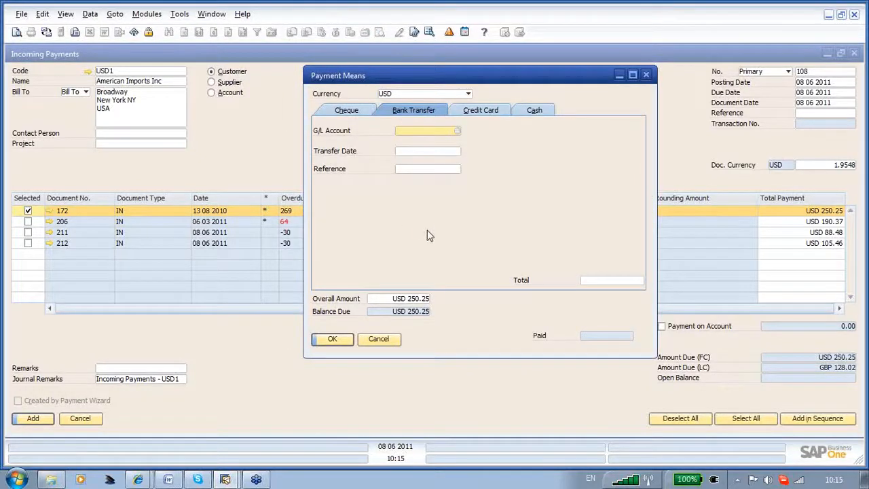
key(Tab)
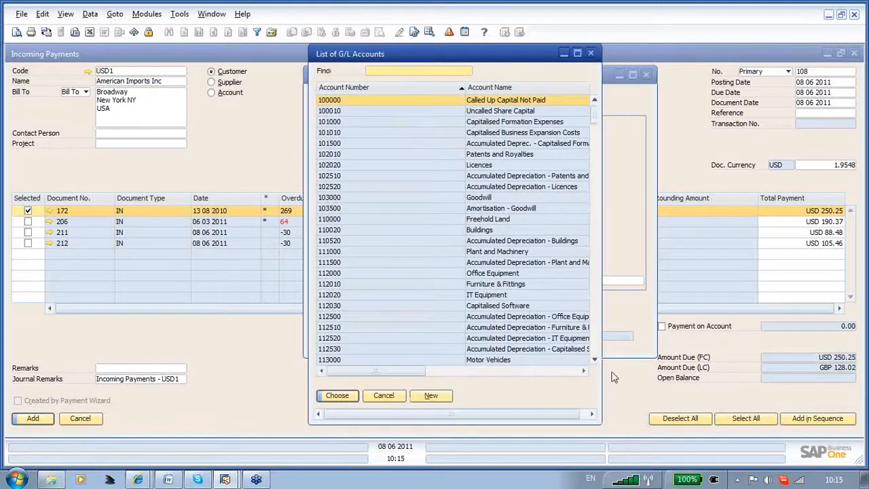
text(16)
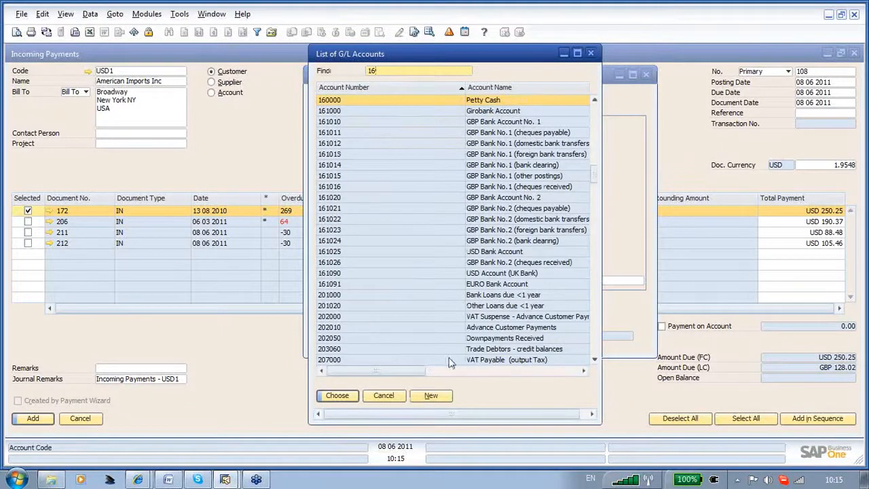
click(393, 254)
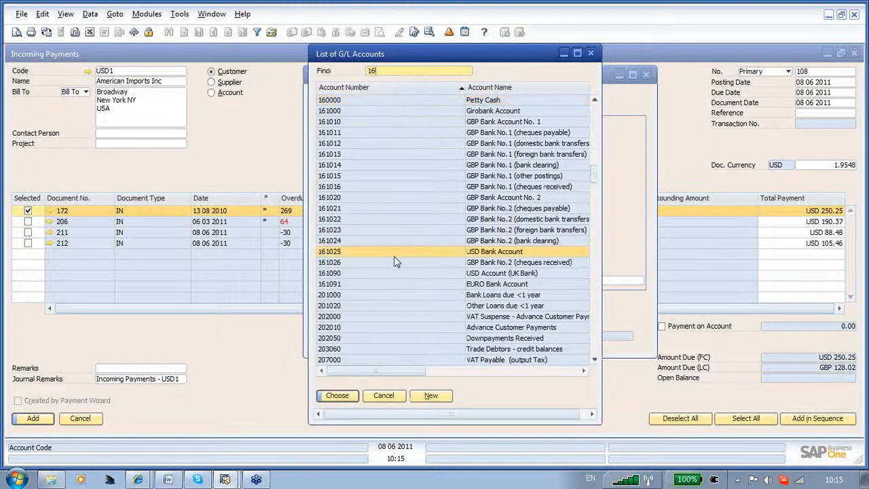
click(337, 395)
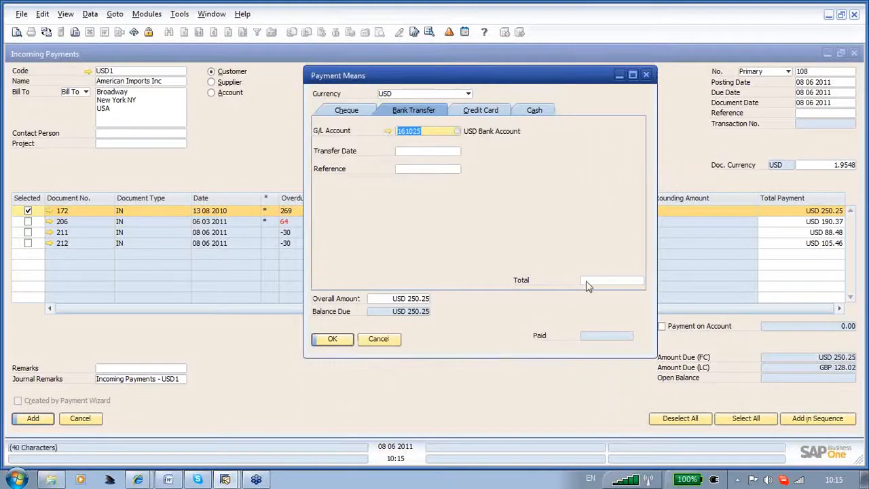
click(589, 282)
key(ctrl+b)
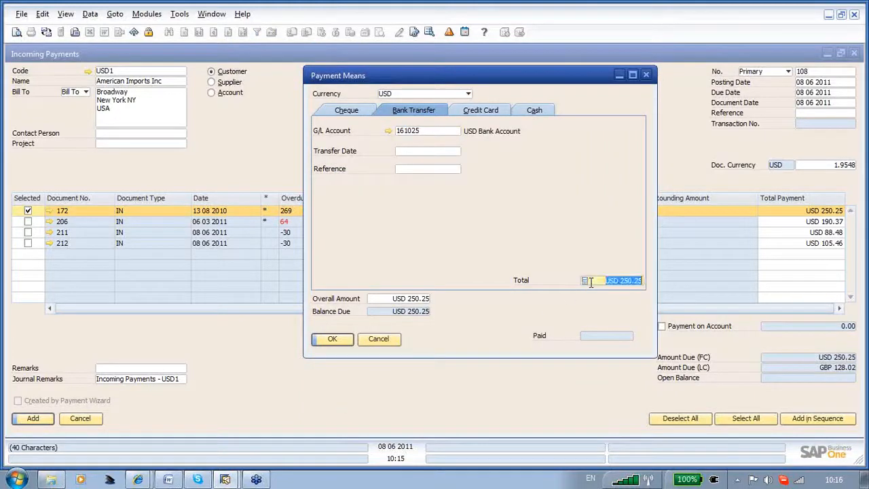
click(323, 342)
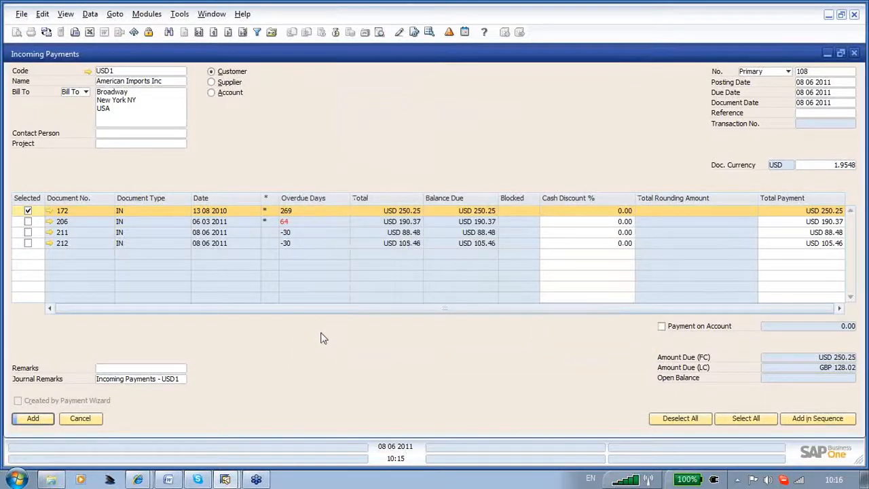
Step: Preview the journal entry for the incoming payment and add the payment
right_click(333, 122)
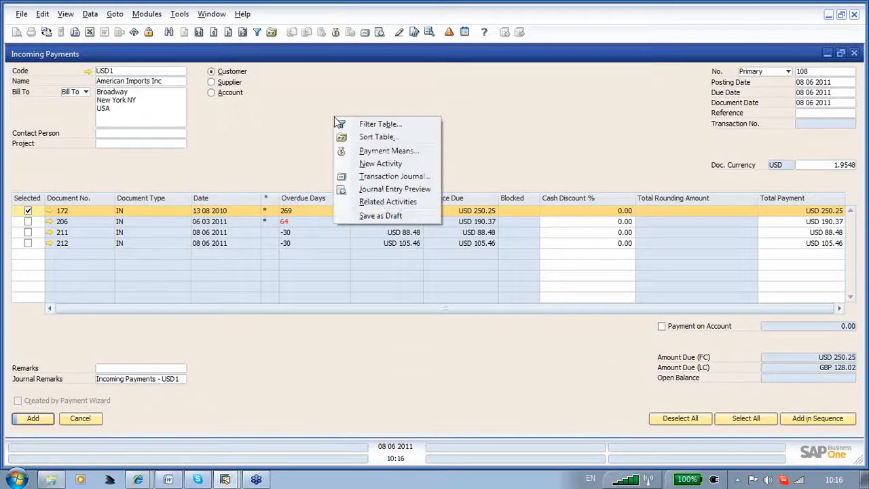
click(370, 190)
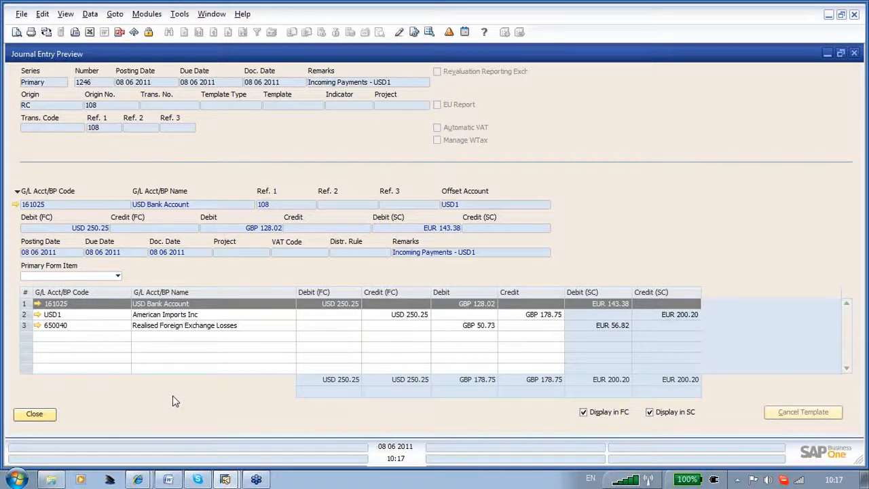
click(49, 418)
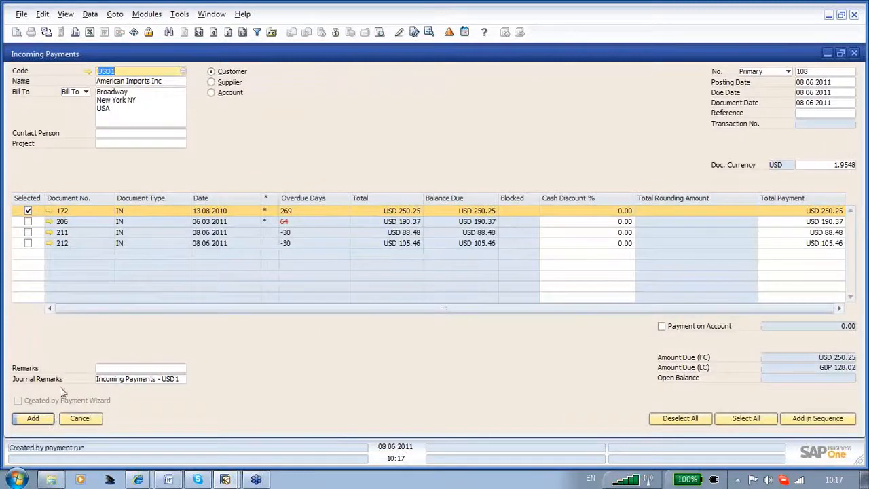
click(40, 418)
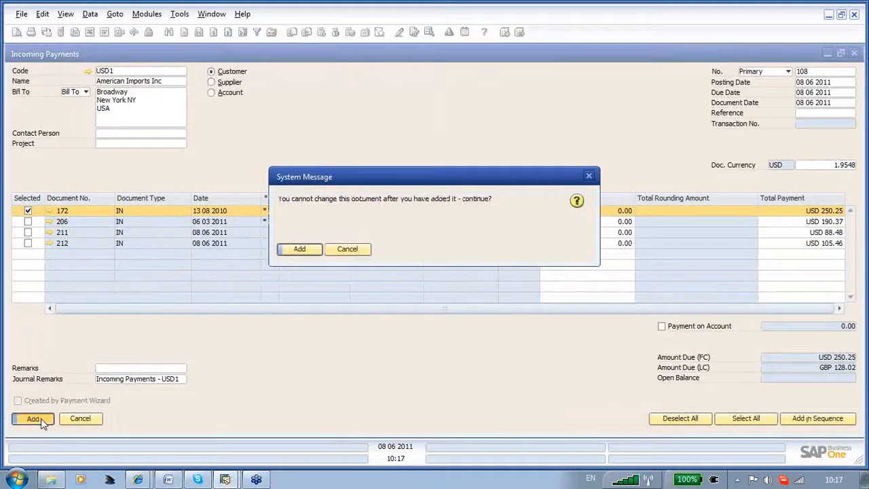
click(298, 249)
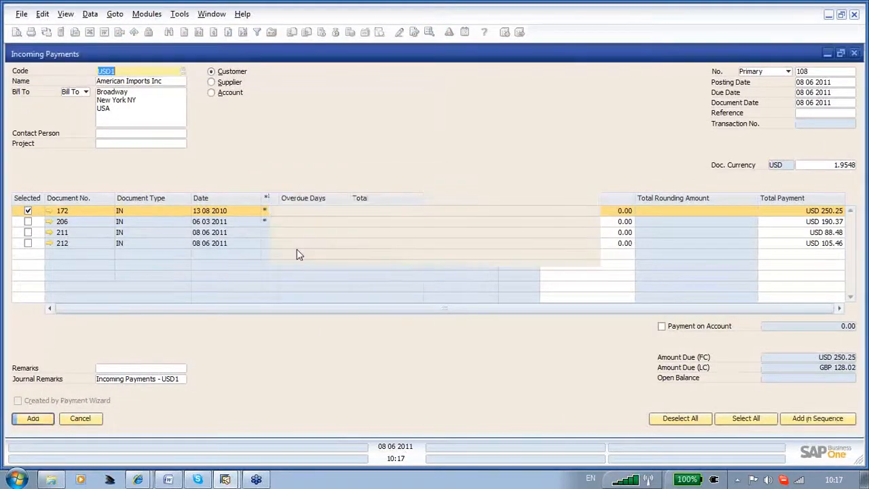
Step: Display the added incoming payment, review its posted journal entry, and close both windows
click(213, 33)
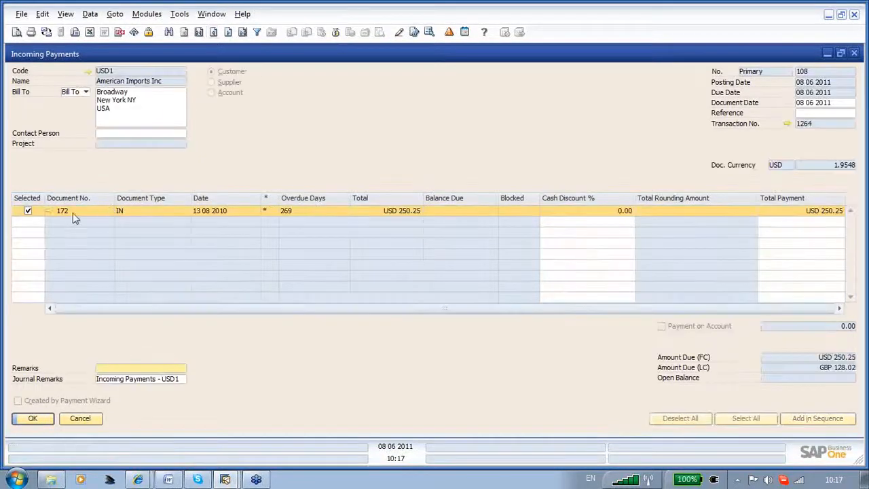
click(788, 124)
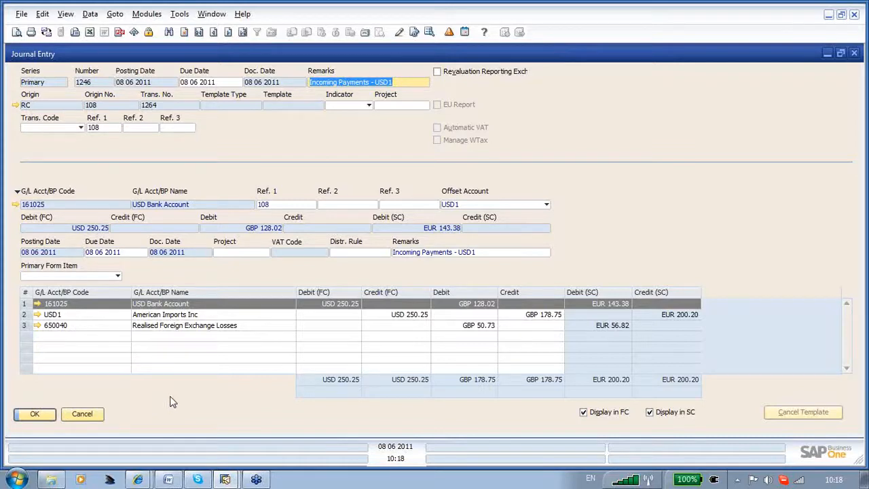
click(83, 415)
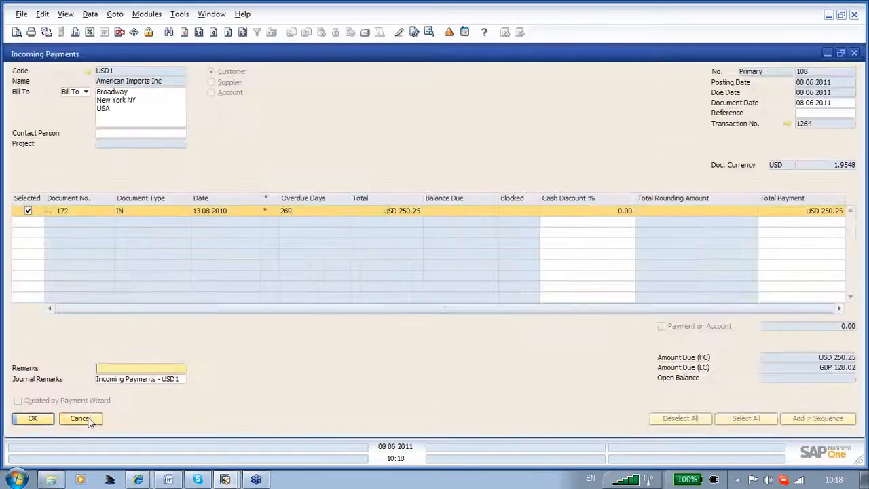
click(81, 419)
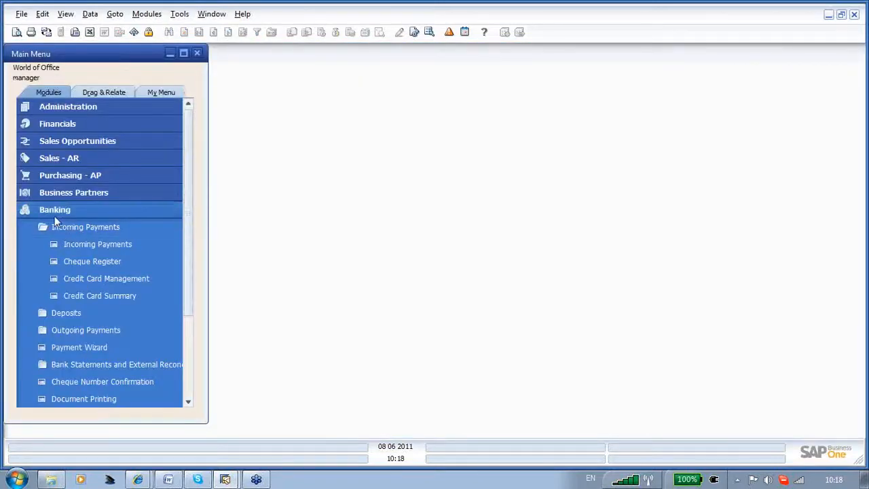
Step: Examine the realised exchange gain and loss accounts for Sales and Purchasing in G/L Account Determination, and close it
click(52, 208)
click(55, 108)
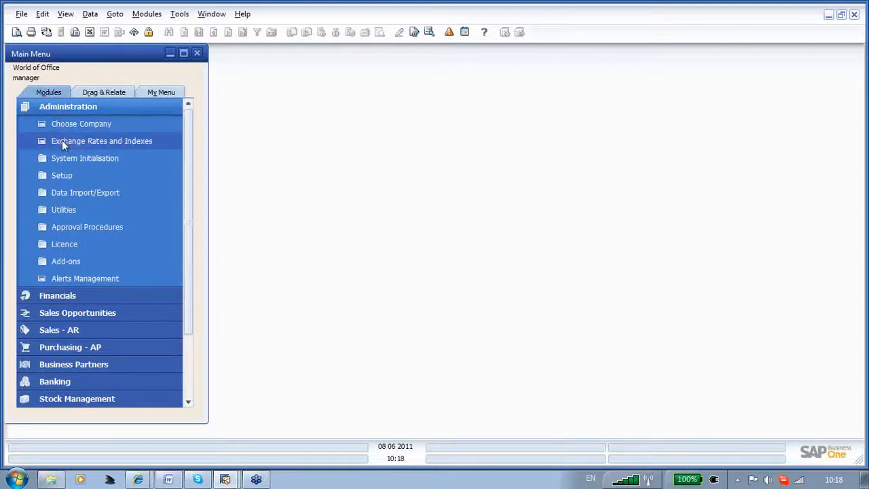
click(63, 158)
click(64, 158)
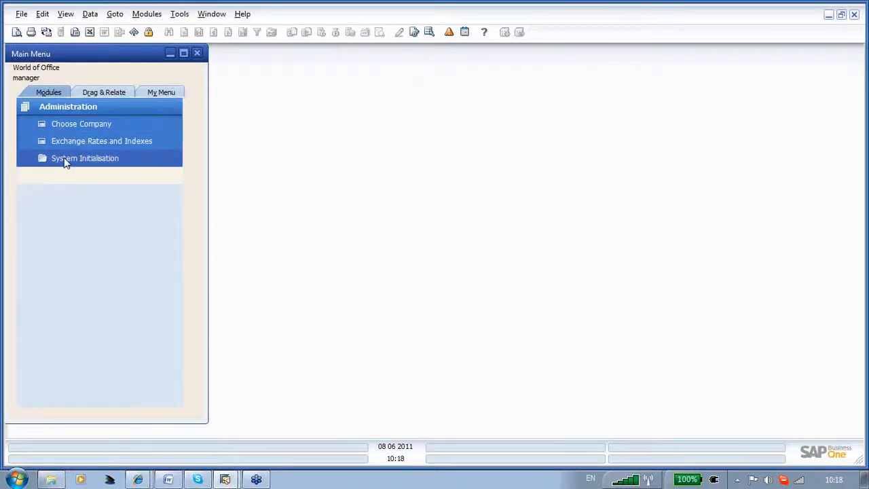
click(65, 176)
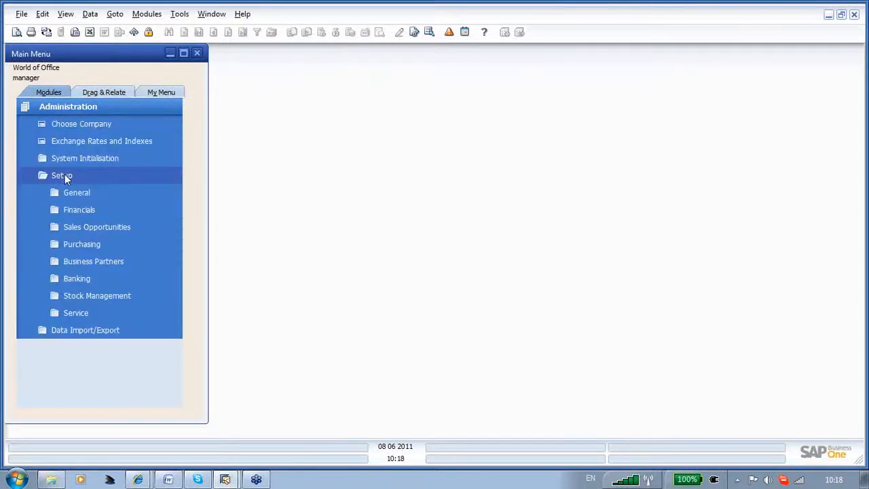
click(74, 209)
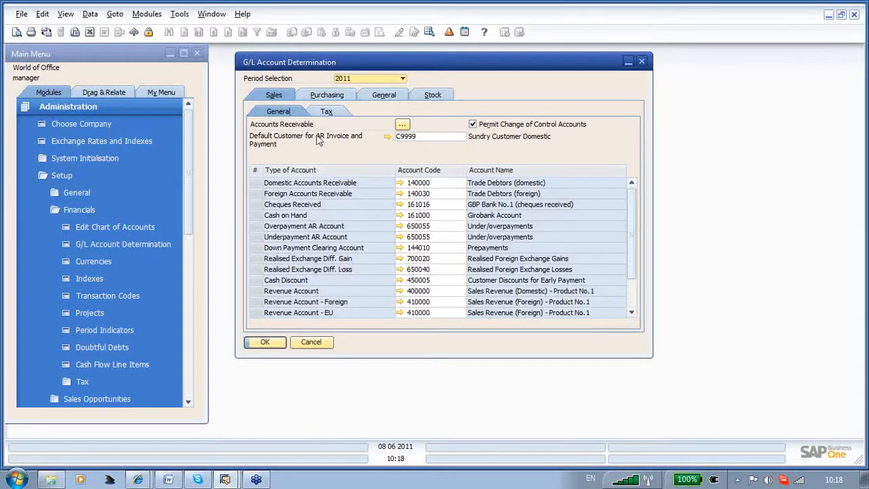
click(324, 97)
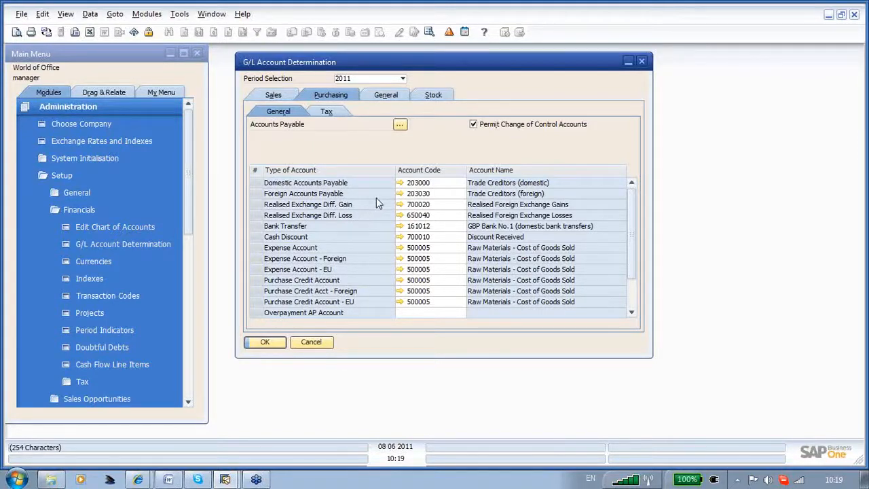
click(309, 344)
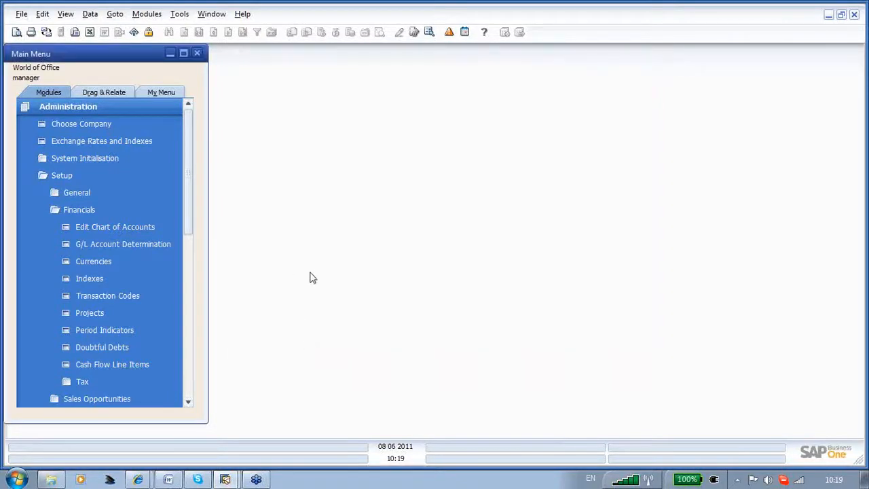
Step: Run Exchange Rate Differences in USD for business partners only, excluding G/L accounts, with execution date 31 05 2011
click(104, 107)
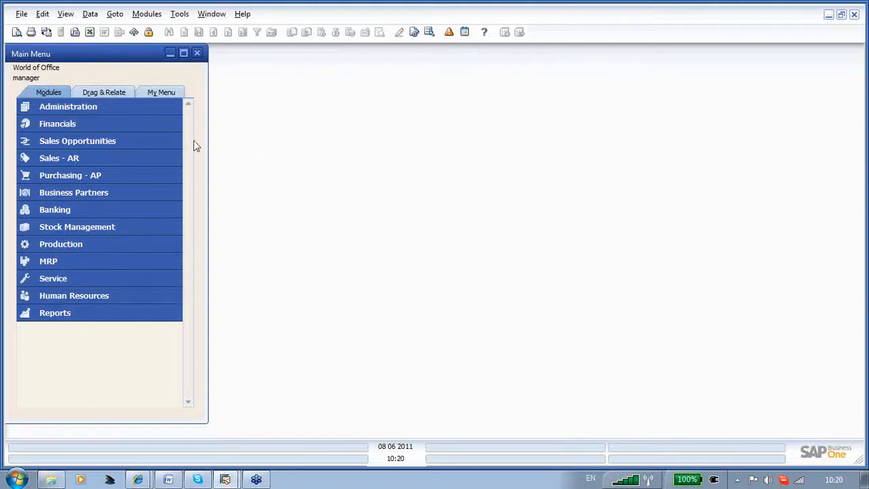
click(66, 125)
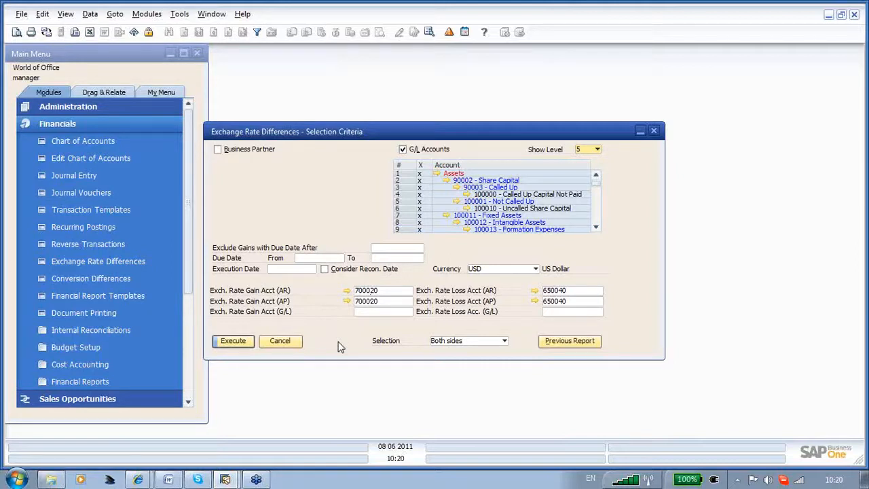
click(402, 150)
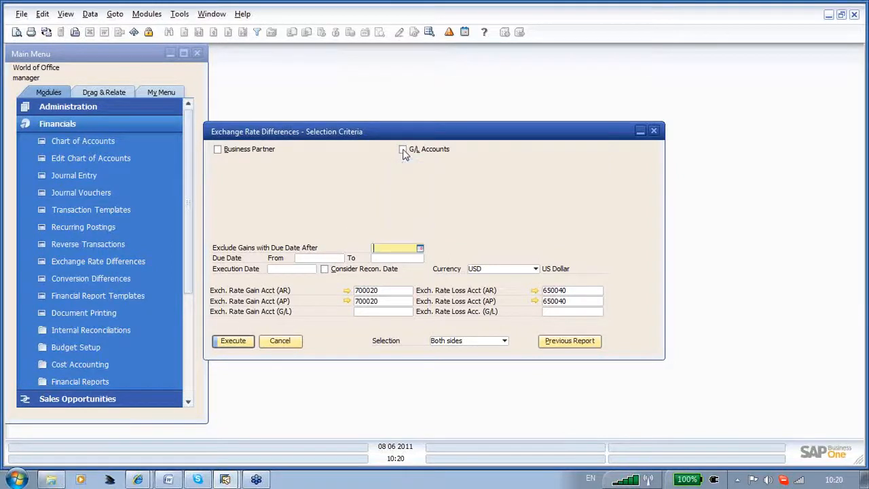
click(217, 150)
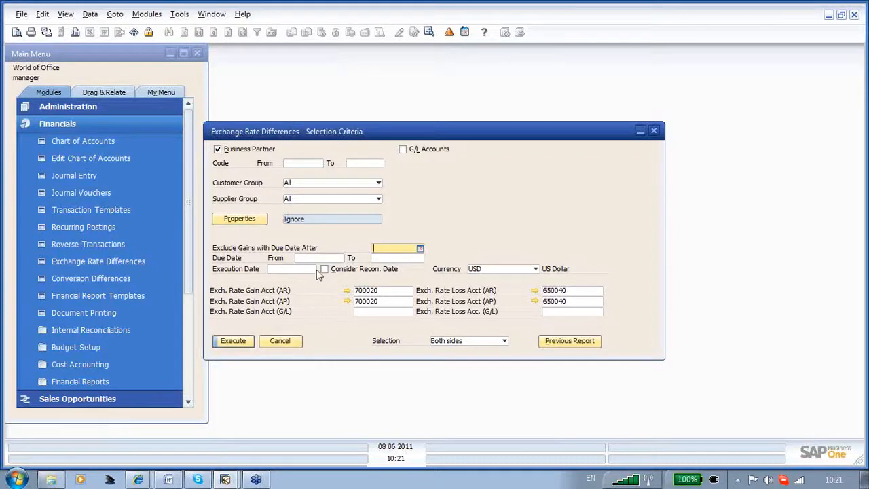
click(298, 270)
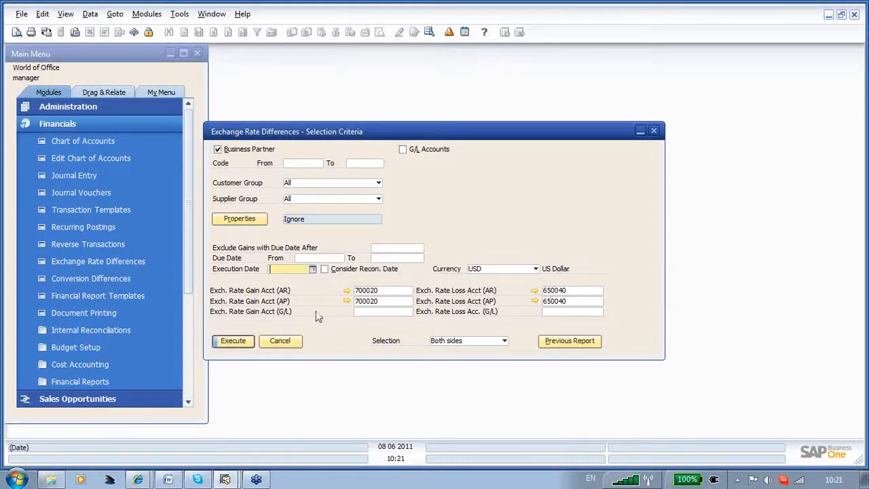
text(3105)
key(Tab)
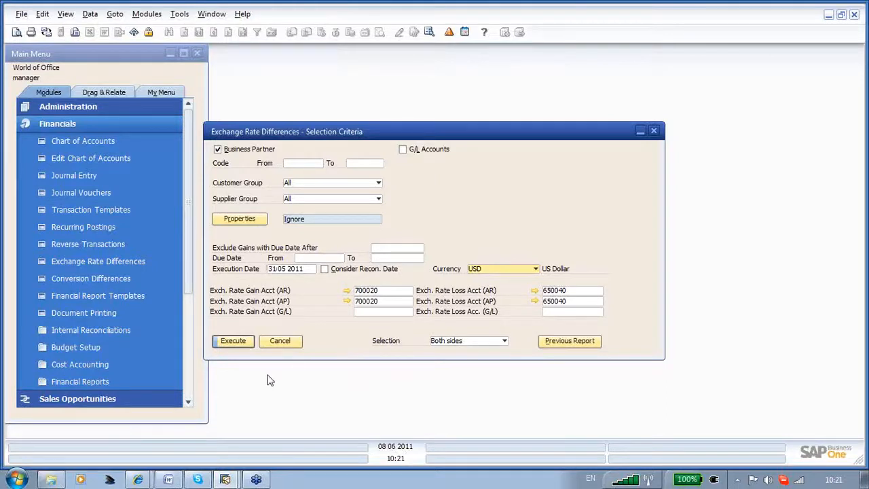
click(233, 342)
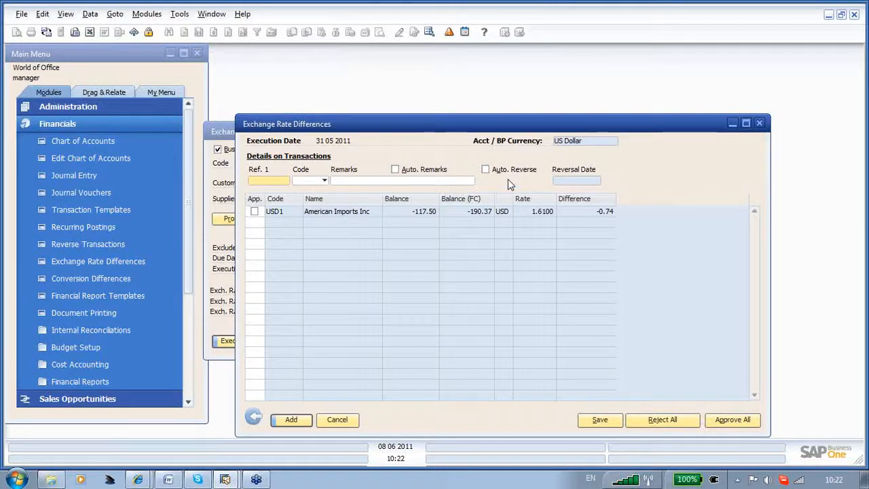
Step: Post the exchange rate difference for American Imports Inc with the remark "ER Diff May 2011" and automatic reversal enabled
click(343, 181)
text(ER )
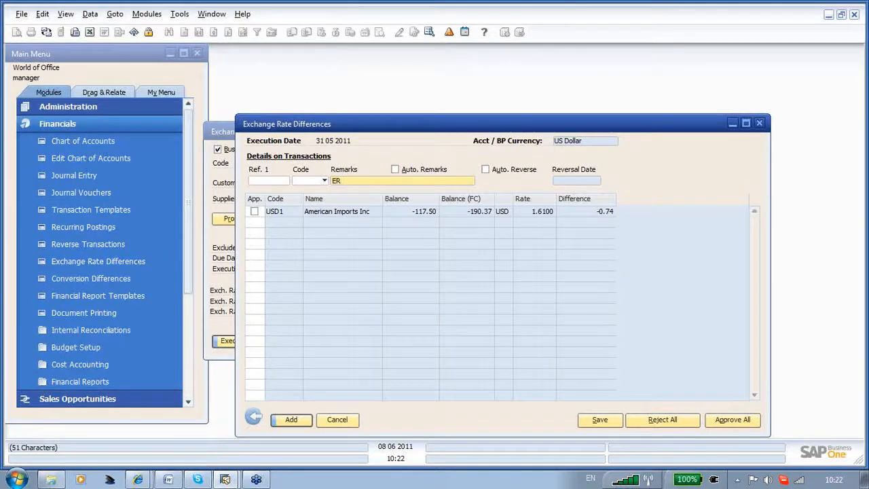
text(Diff Maiy 2011)
click(484, 169)
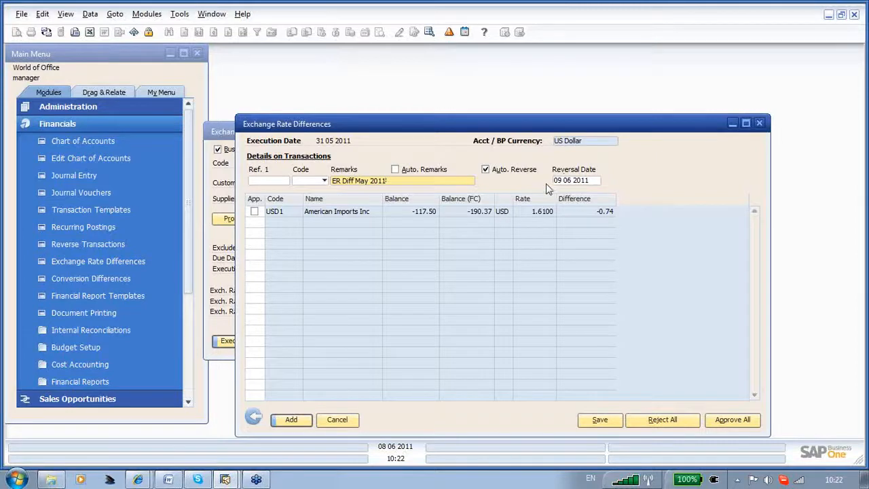
click(254, 212)
click(301, 420)
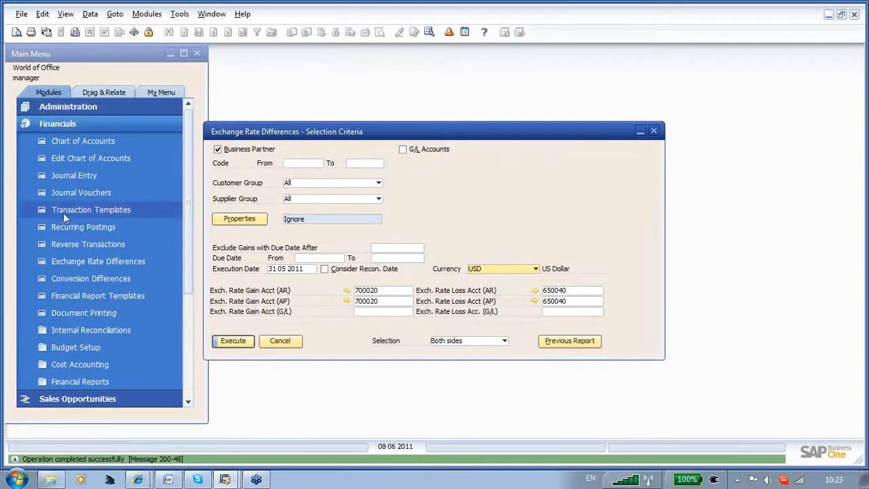
Step: Review the last journal entry, posted for the American Imports Inc exchange rate difference, and close it
click(57, 174)
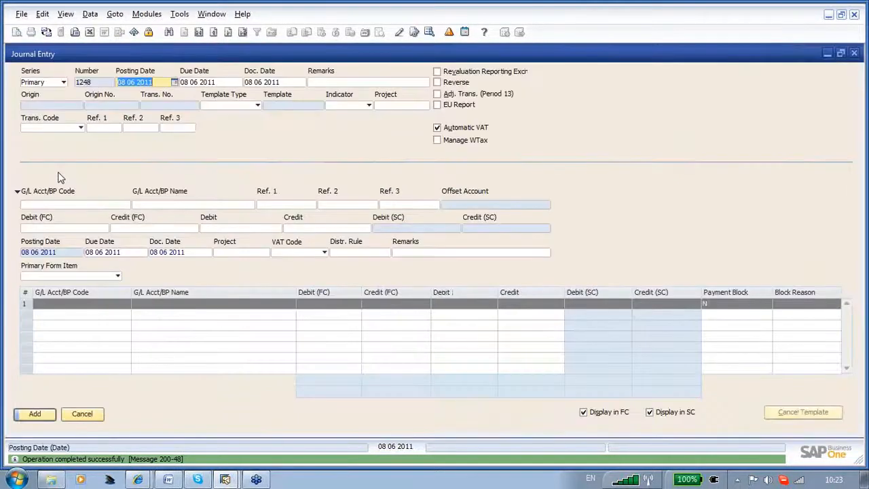
click(242, 32)
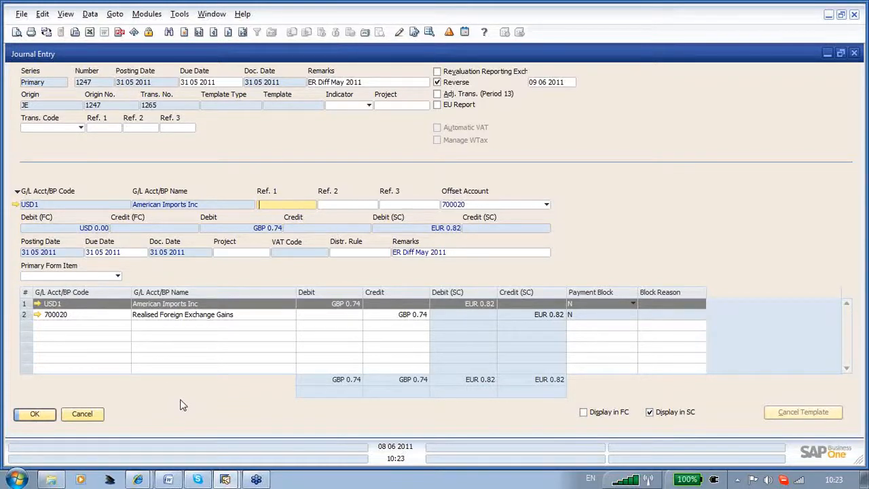
click(77, 415)
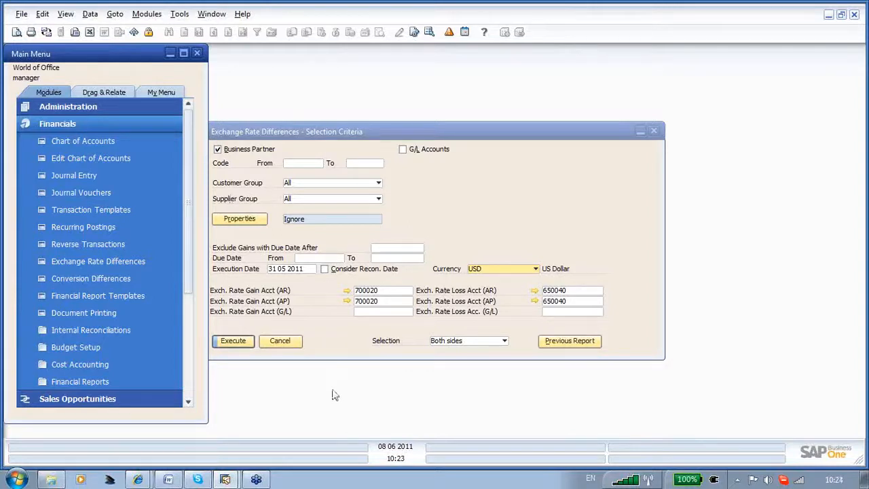
Step: Run Exchange Rate Differences for G/L accounts only, using G/L gain account 700020 and G/L loss account 650040
click(217, 150)
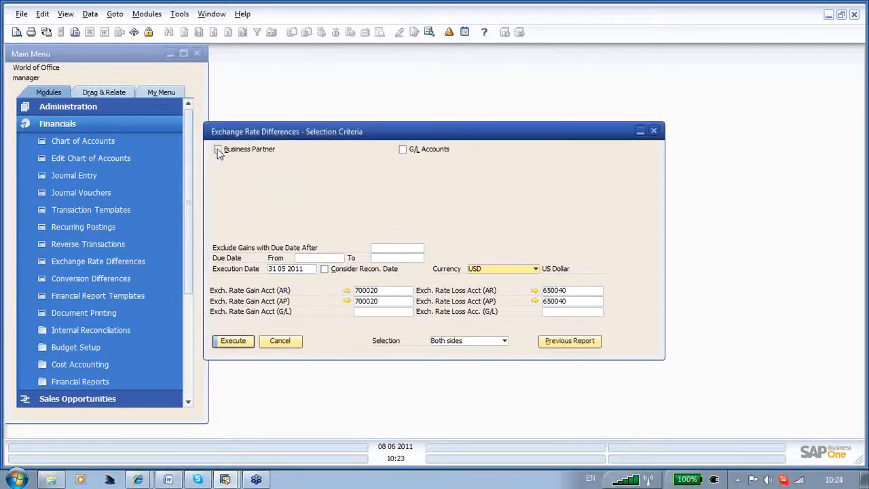
click(402, 149)
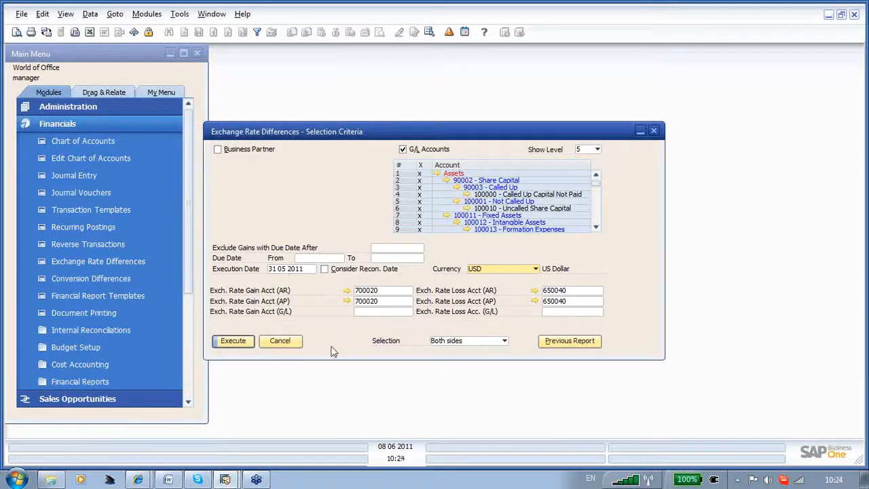
click(376, 312)
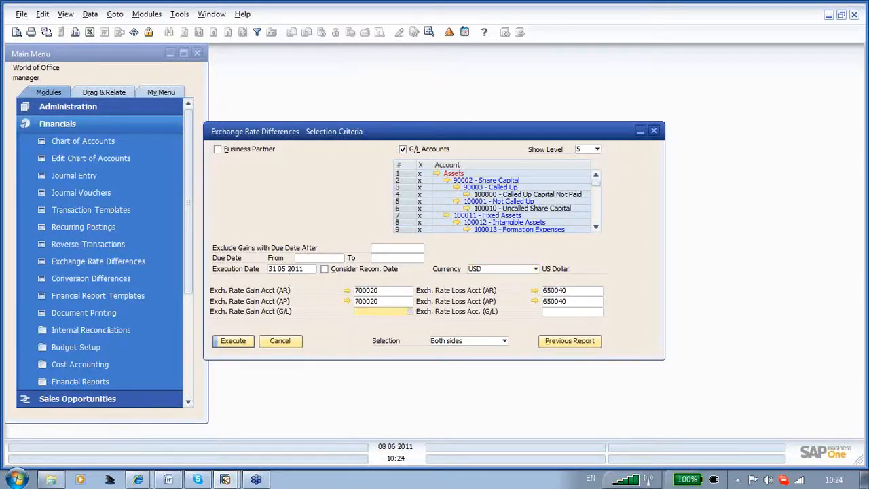
text(700020)
key(Tab)
text(6500)
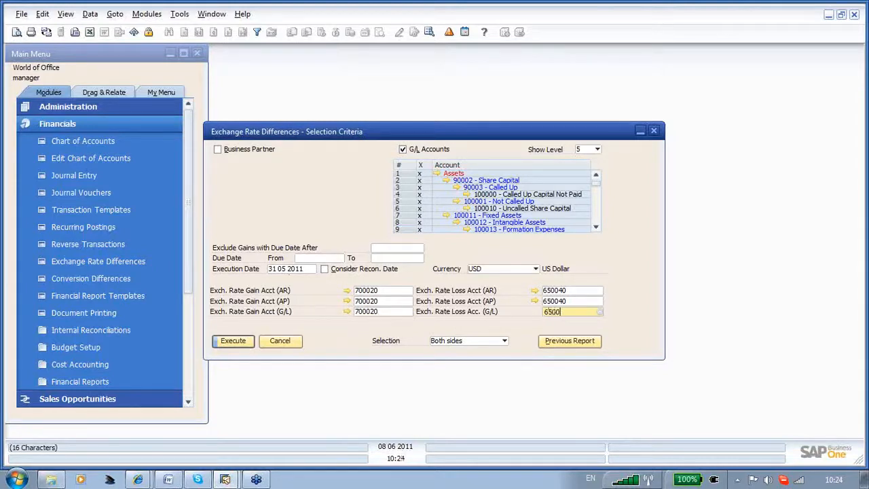
text(40)
key(Tab)
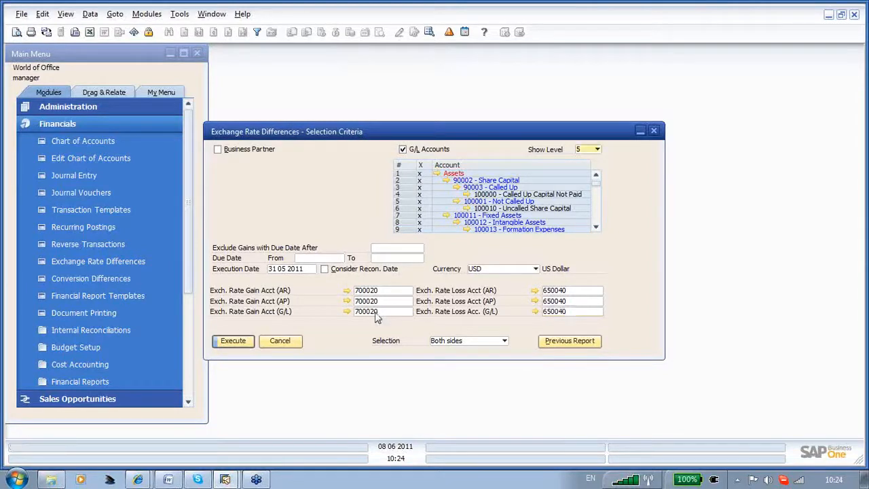
click(241, 343)
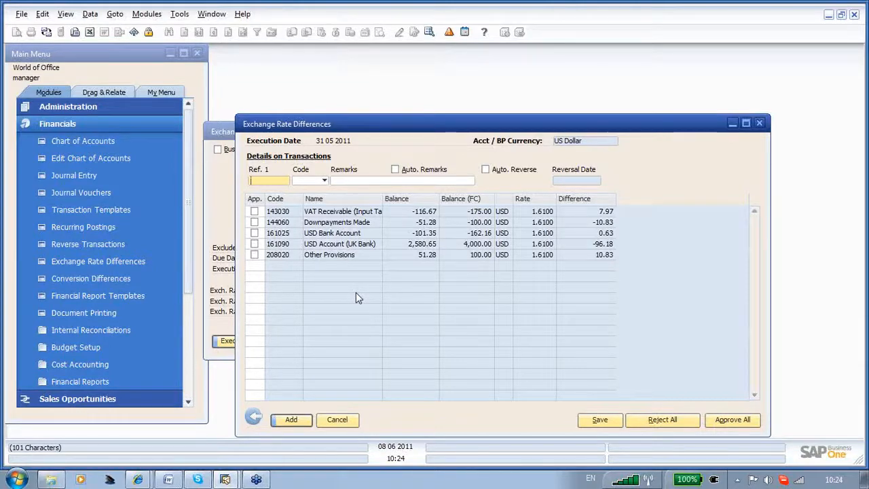
Step: Post the USD Bank Account exchange rate difference with the remark "ER Diff May 2011" and return to the selection criteria
click(255, 233)
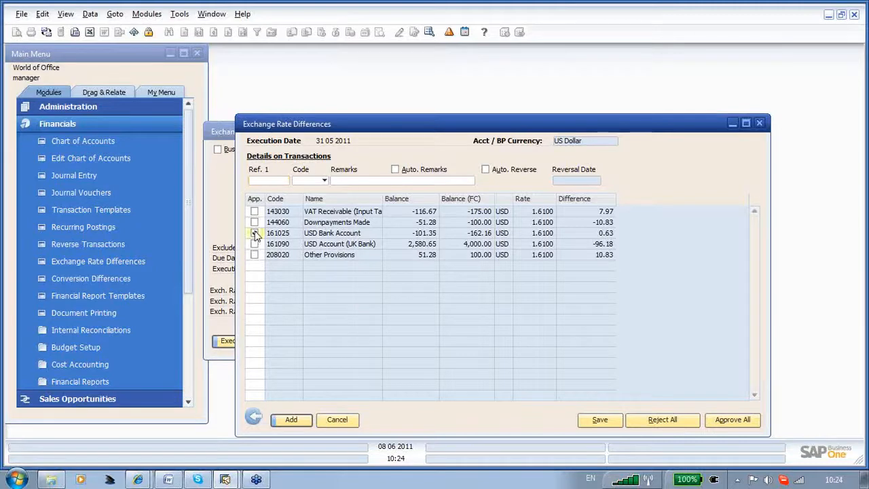
click(349, 181)
text(ER Diffe)
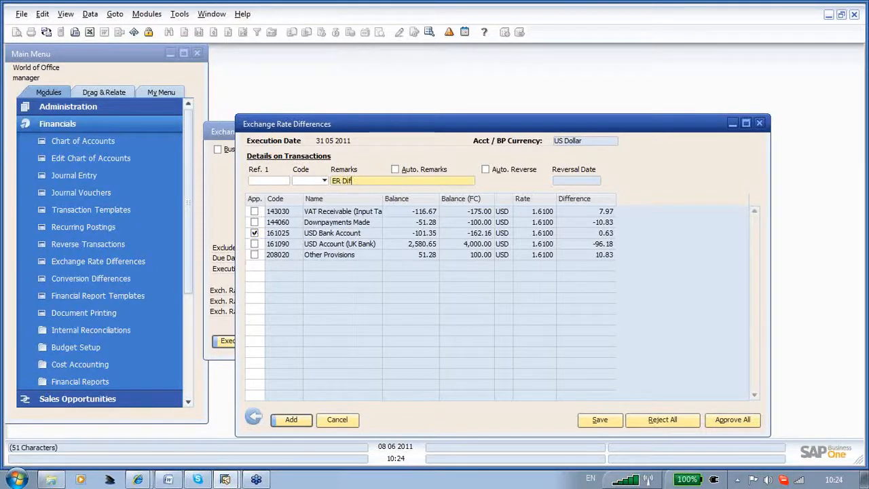
text(May 2011)
click(292, 420)
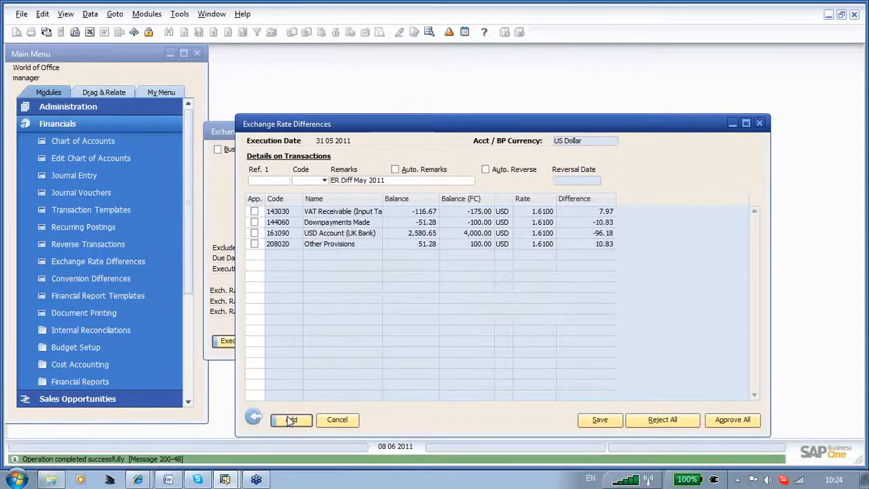
click(253, 417)
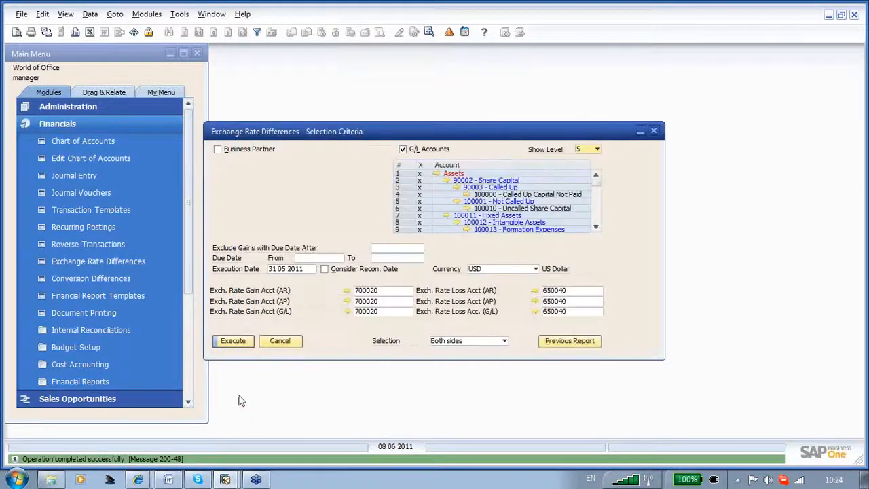
Step: Review the last journal entry for the USD Bank Account difference with foreign currency displayed, and close it and the selection criteria
click(78, 174)
click(78, 176)
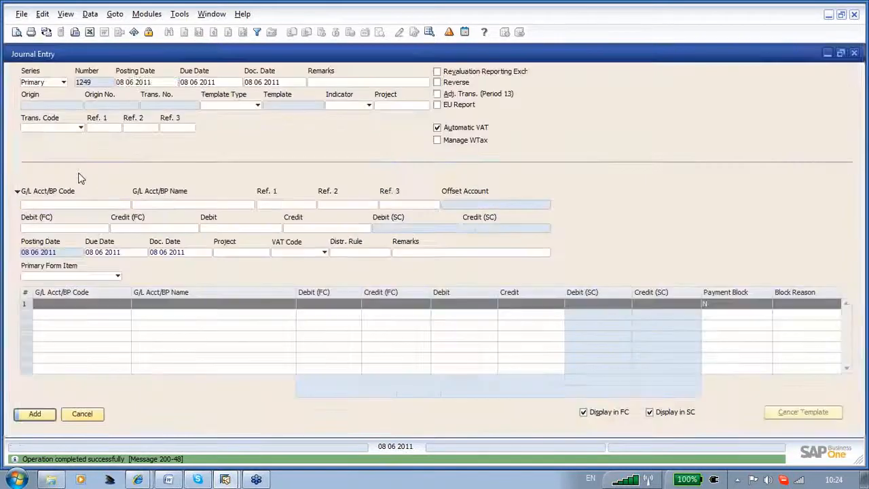
click(242, 34)
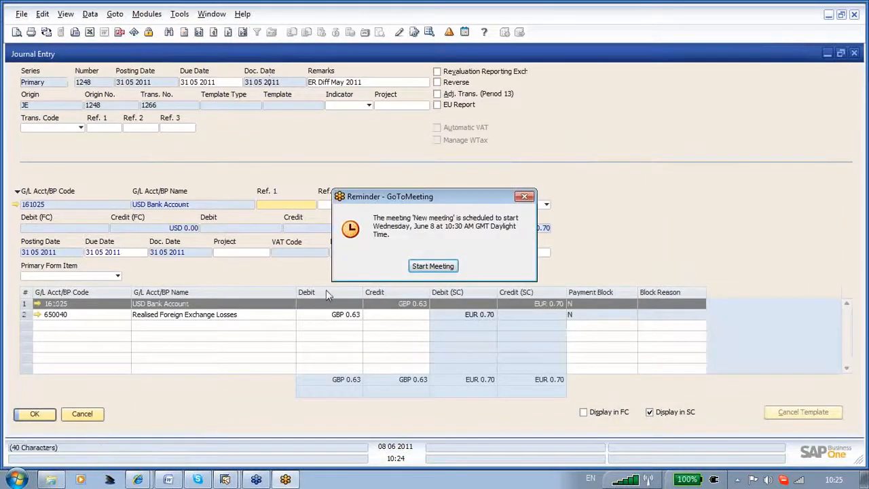
click(524, 196)
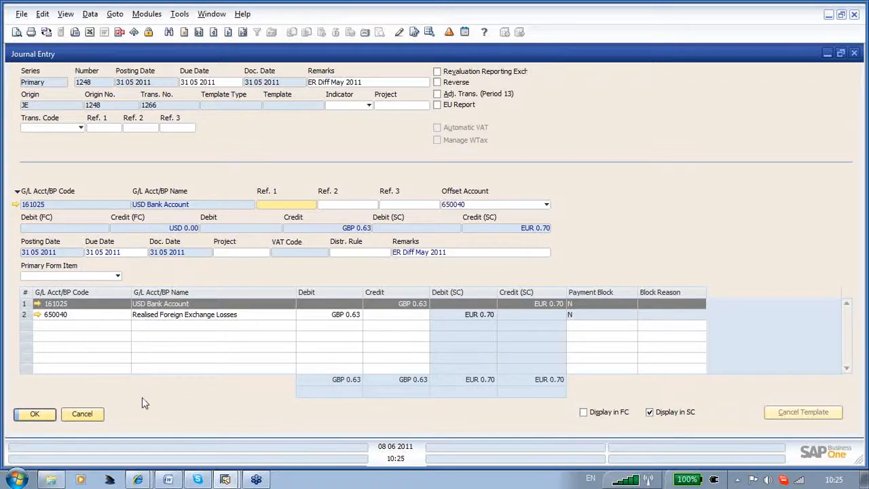
click(584, 412)
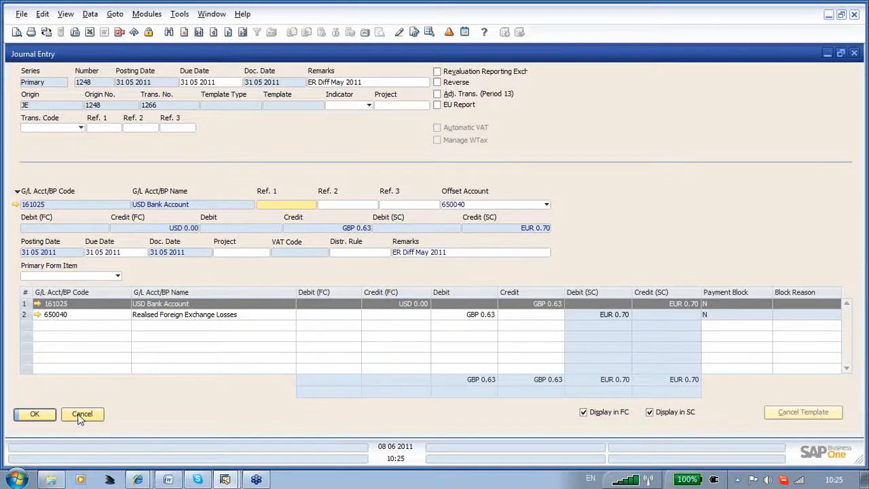
click(80, 414)
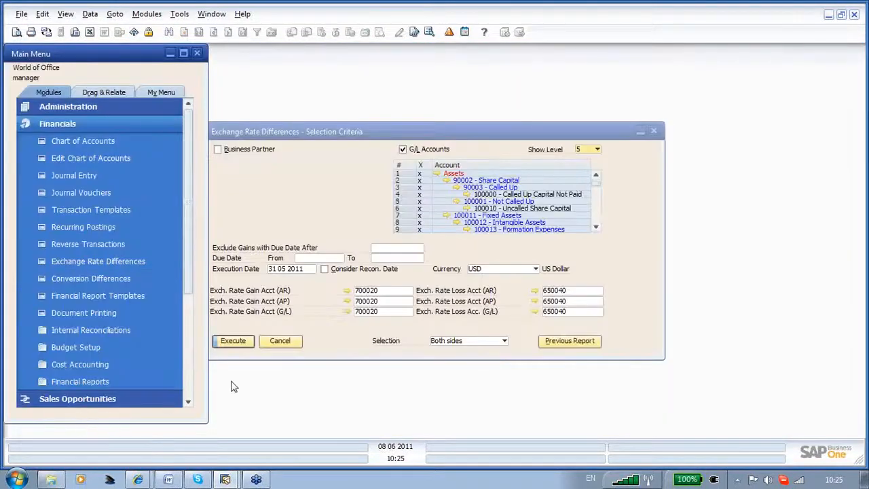
click(286, 342)
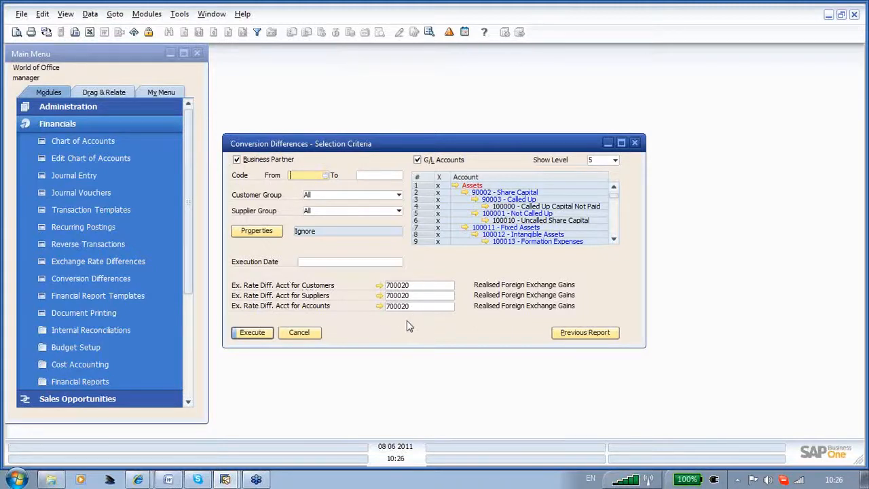
Step: Run Conversion Differences for G/L accounts only, excluding business partners, with execution date 31 05 2011
click(237, 160)
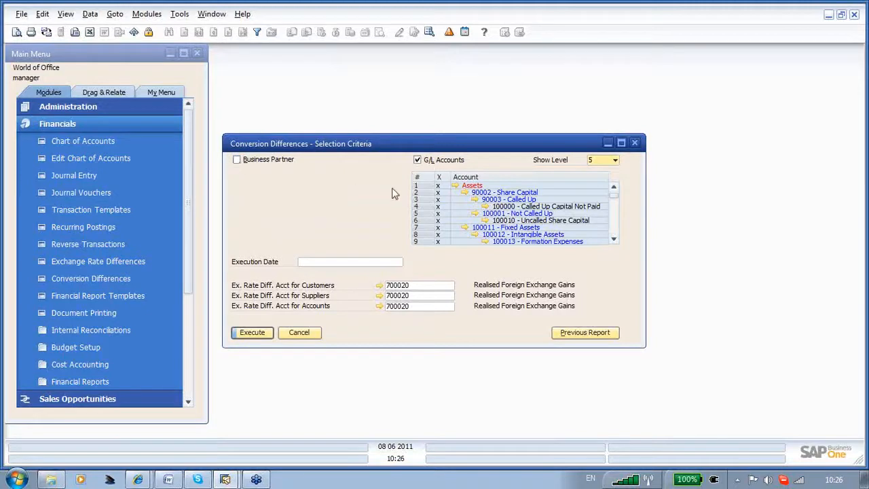
click(265, 335)
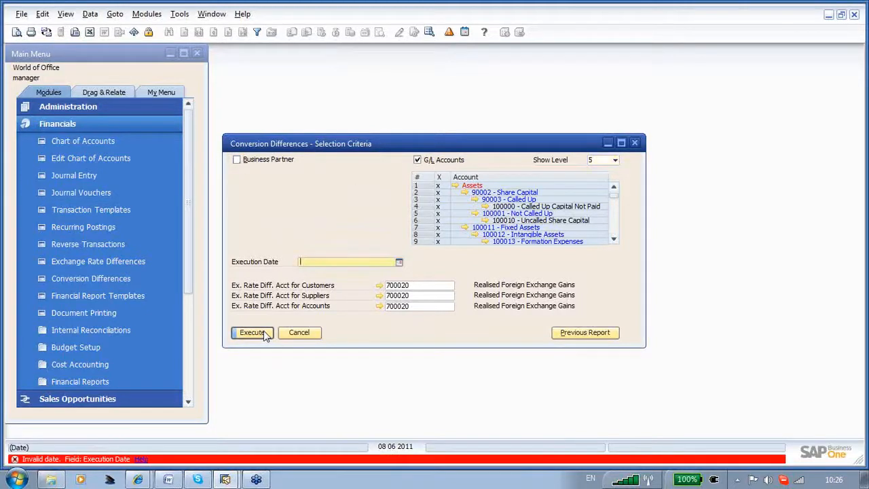
text(31 05 2011)
key(Tab)
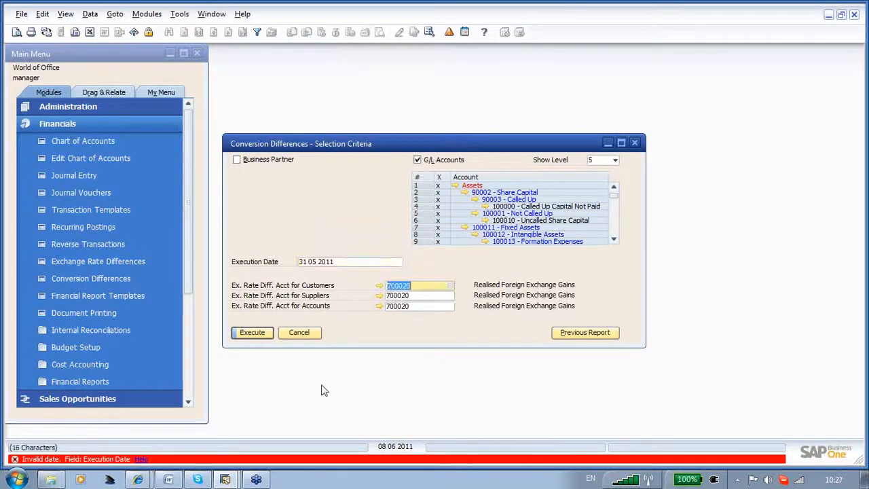
click(252, 333)
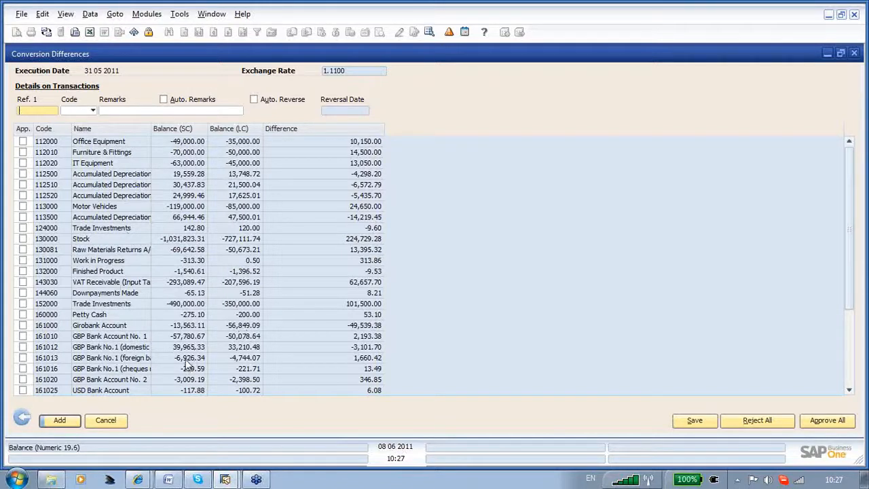
Step: Post the conversion difference for Trade Investments account 124000 with the remark "Conv Diff May 2011" and return to the selection criteria
click(23, 229)
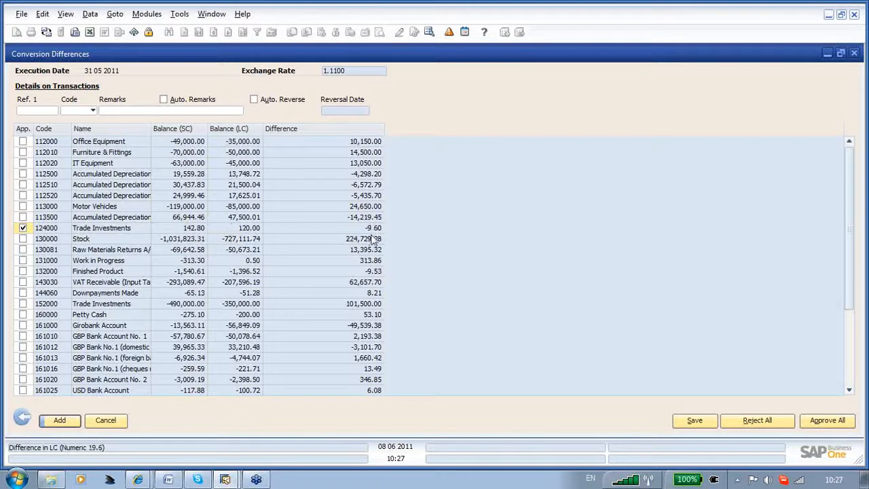
click(110, 110)
text(Con)
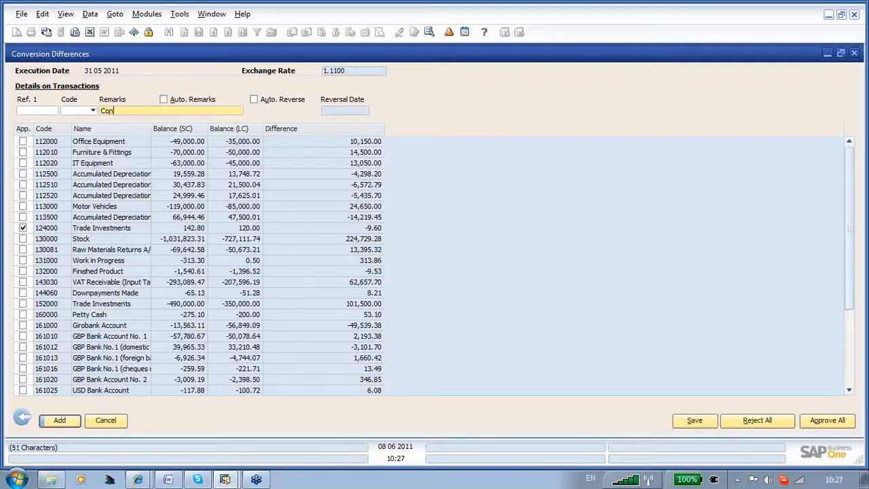
text(v Diff May)
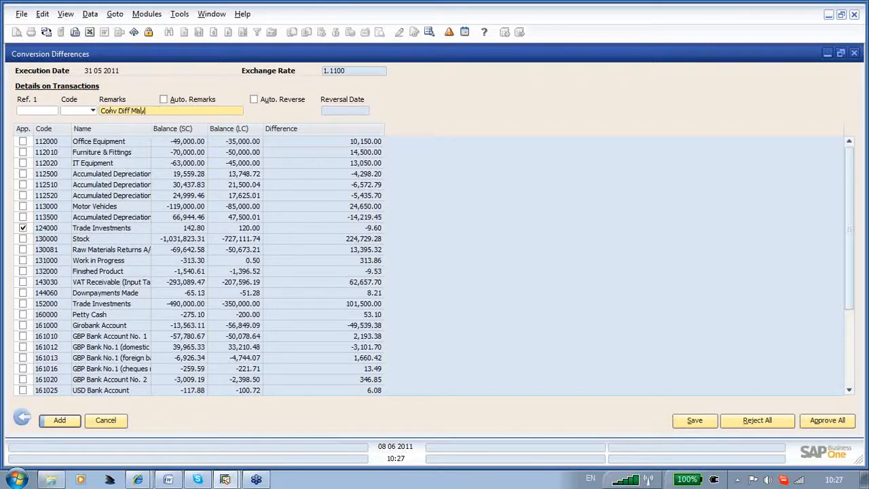
text( 2011)
click(57, 420)
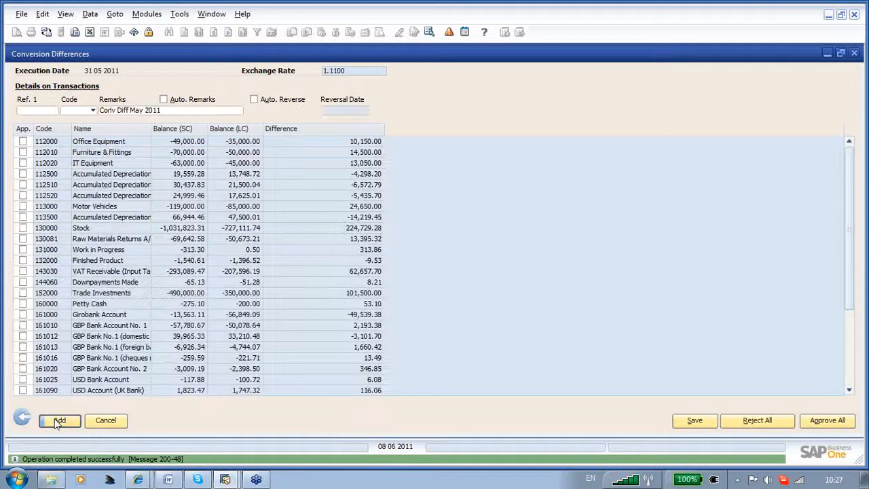
click(102, 420)
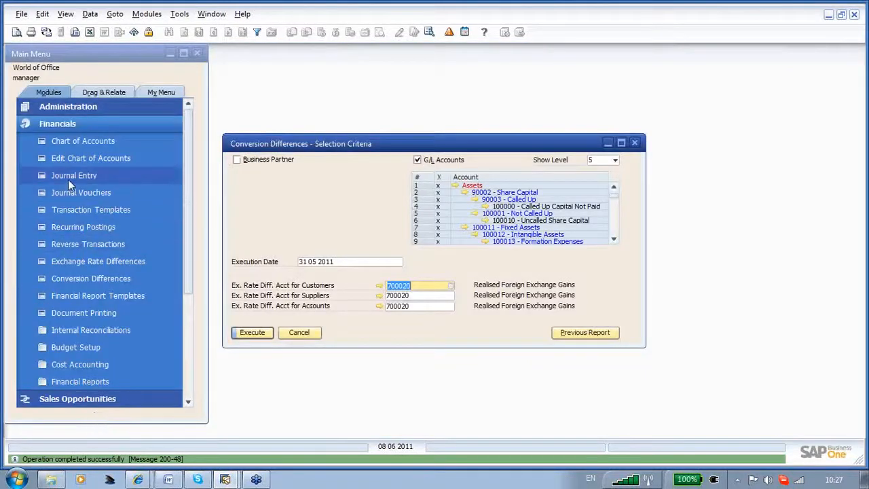
Step: Open the last journal entry for the Trade Investments conversion difference and display its foreign currency columns
click(67, 176)
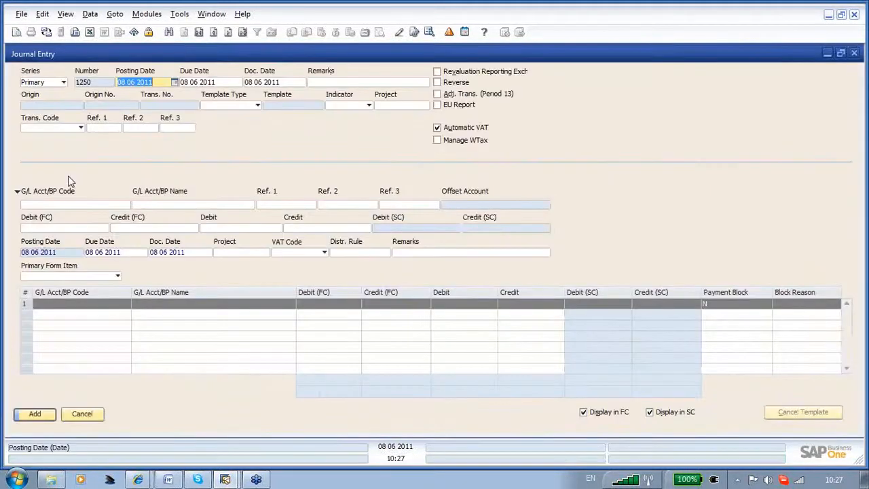
click(241, 31)
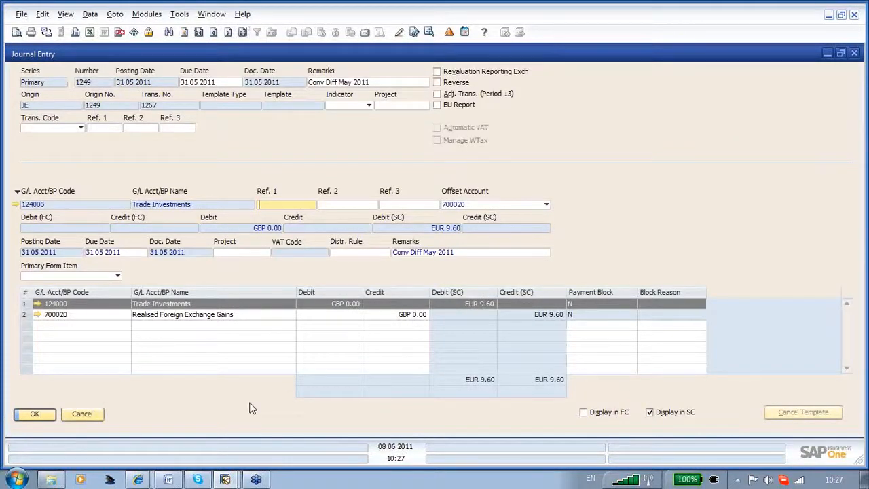
click(583, 412)
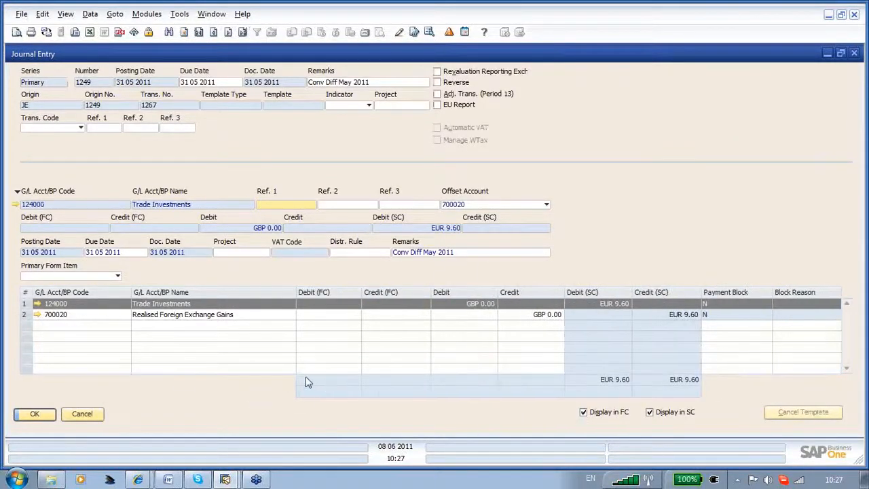
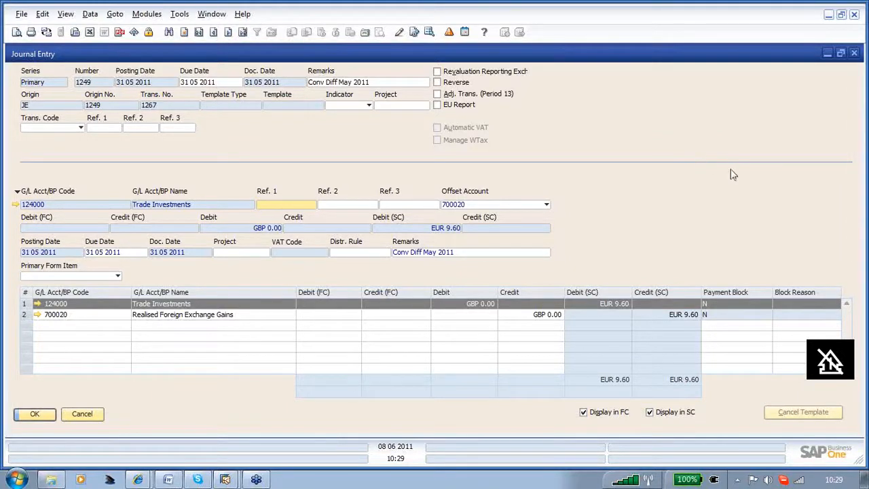
click(706, 314)
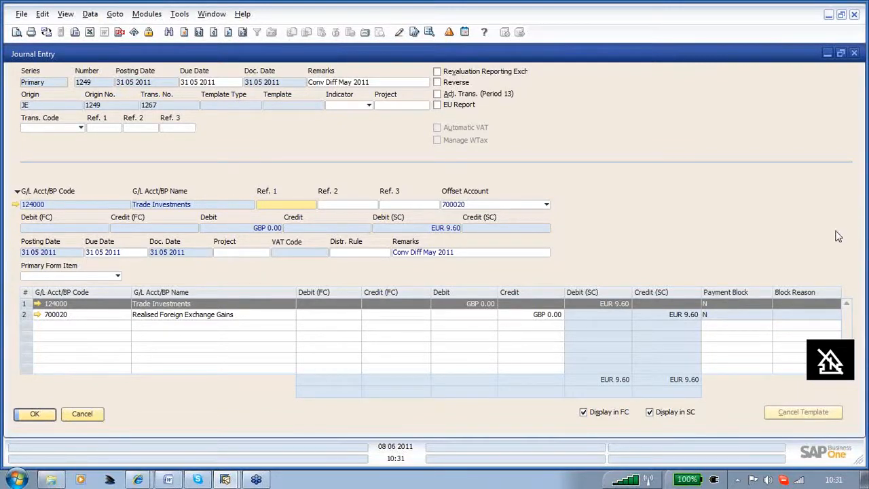
key(Escape)
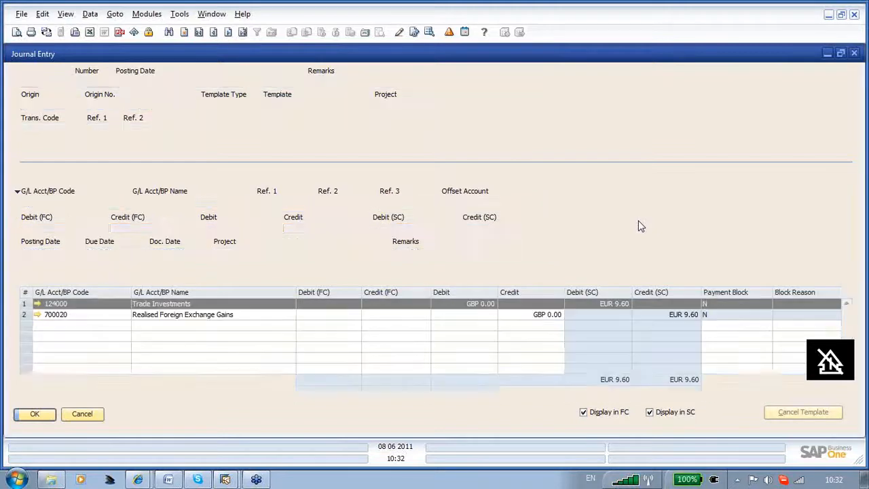
right_click(640, 226)
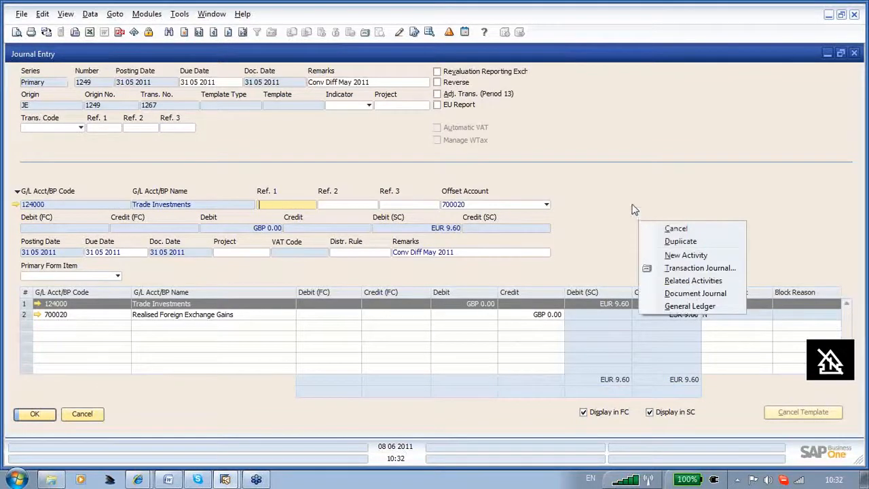
click(619, 196)
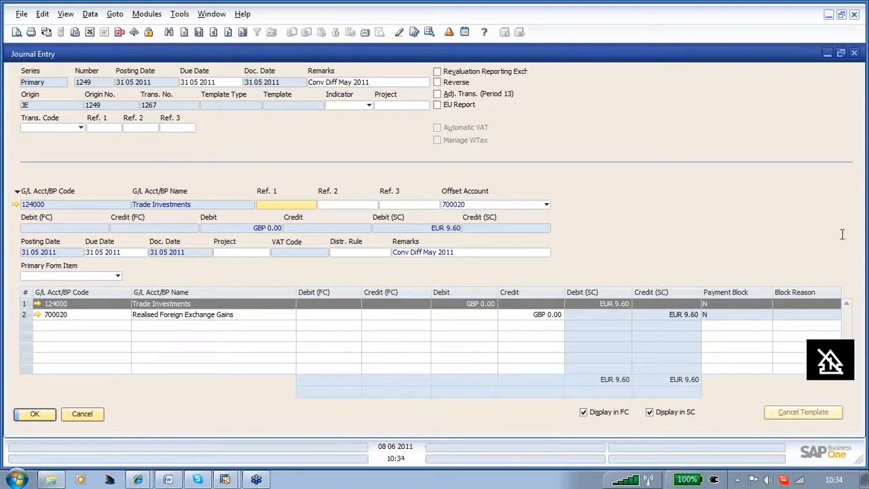
Step: Close the journal entry and the Conversion Differences selection criteria
click(81, 416)
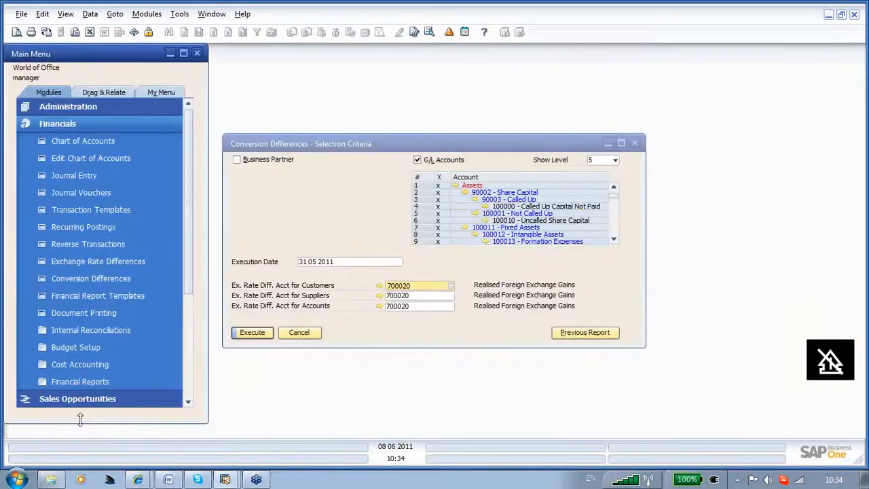
click(300, 336)
click(299, 334)
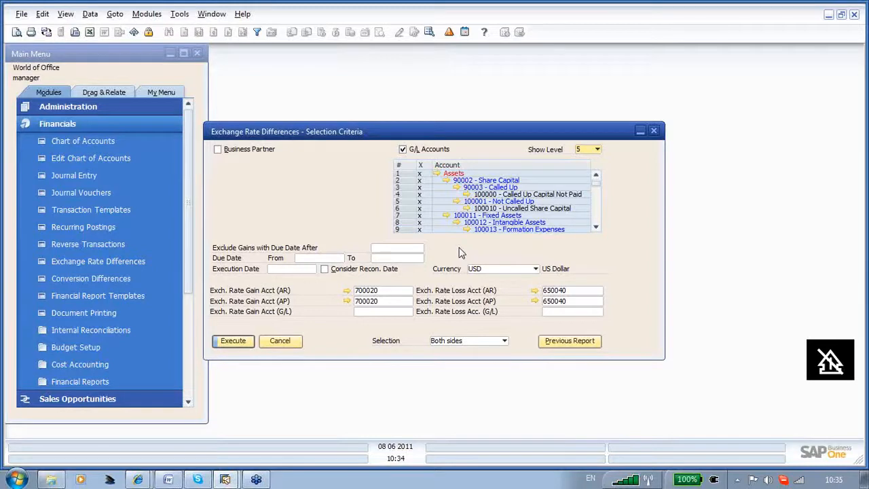
Step: Run Exchange Rate Differences for G/L accounts with execution date 31 05 2011, G/L gain account 700020 and loss account 650040, and close the results without posting
click(299, 270)
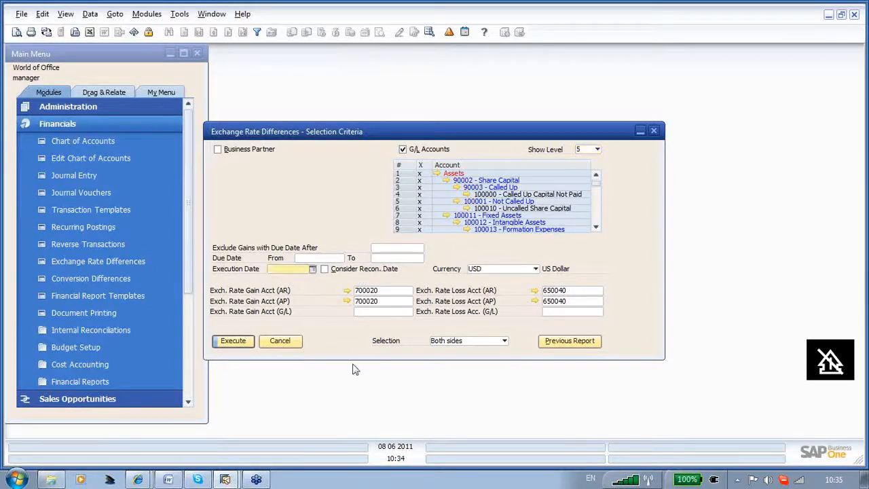
text(31.0)
text(5)
key(Tab)
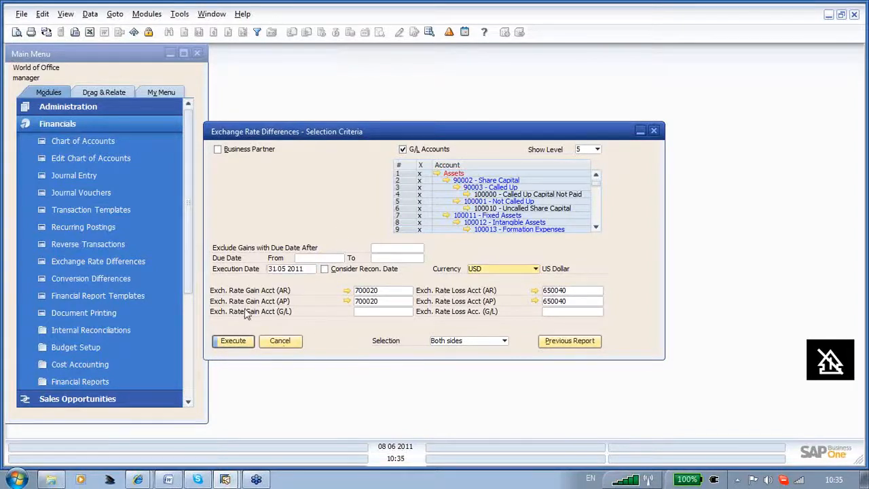
click(233, 341)
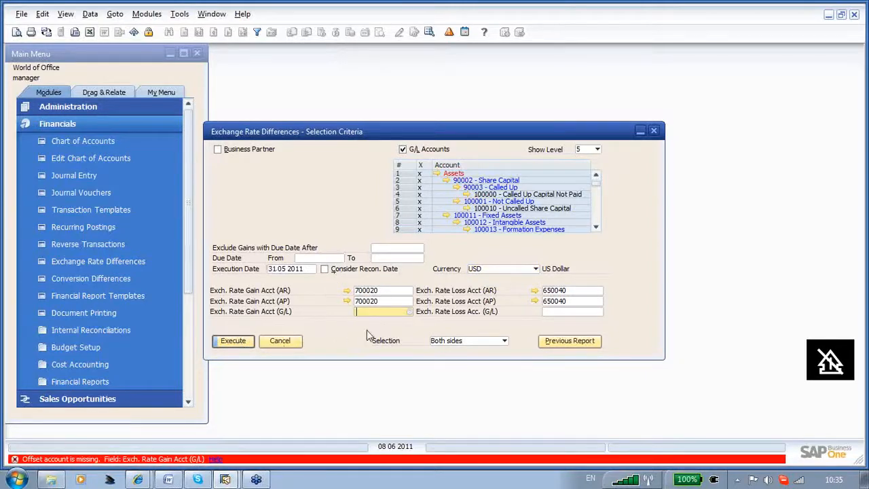
text(700020)
key(Tab)
text(650040)
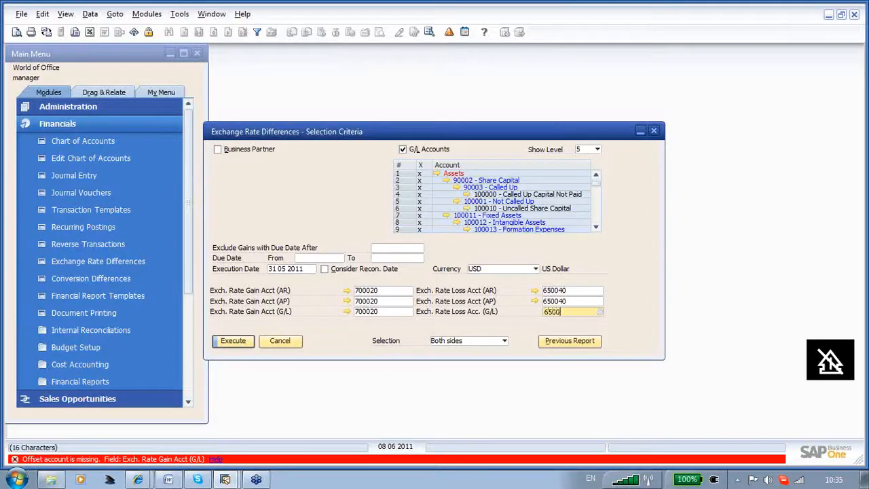
key(Tab)
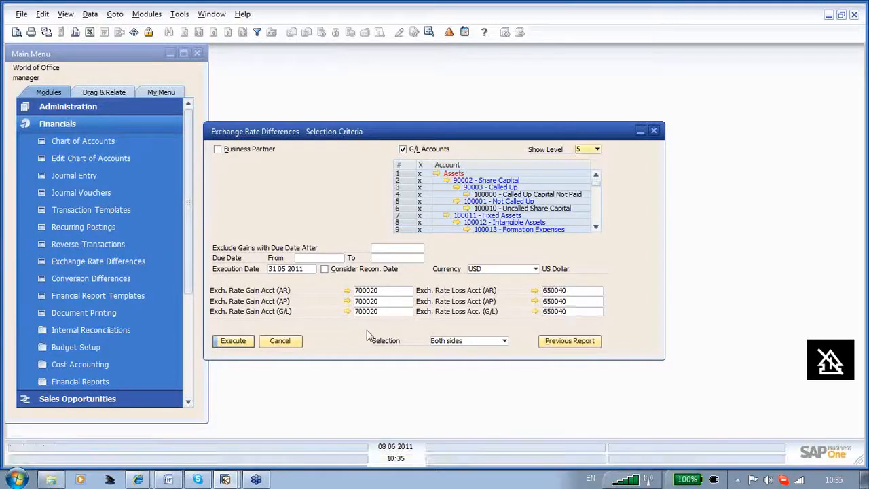
click(228, 342)
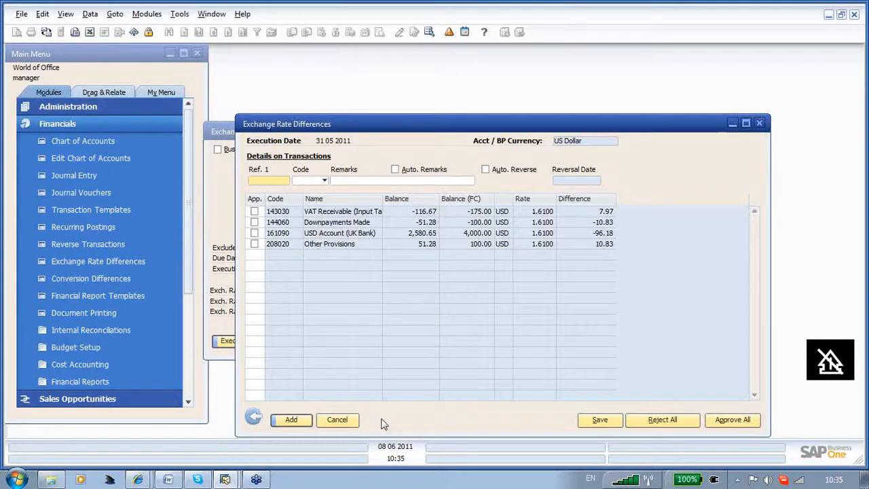
click(338, 420)
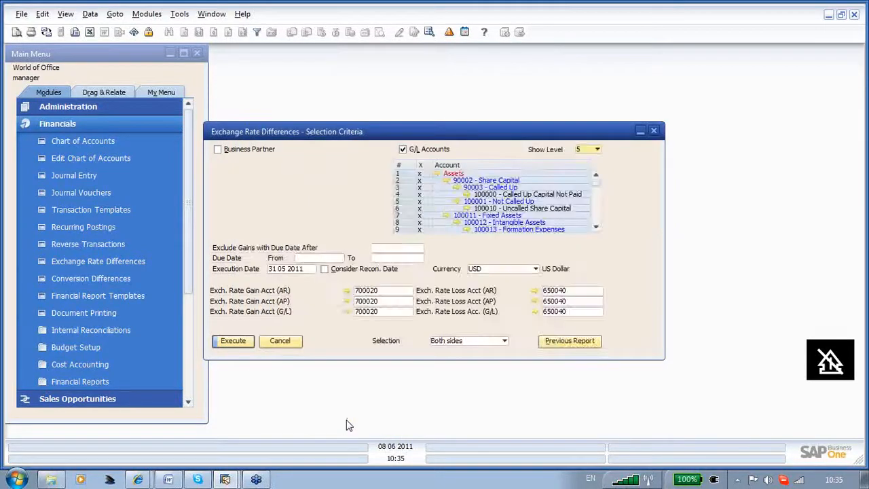